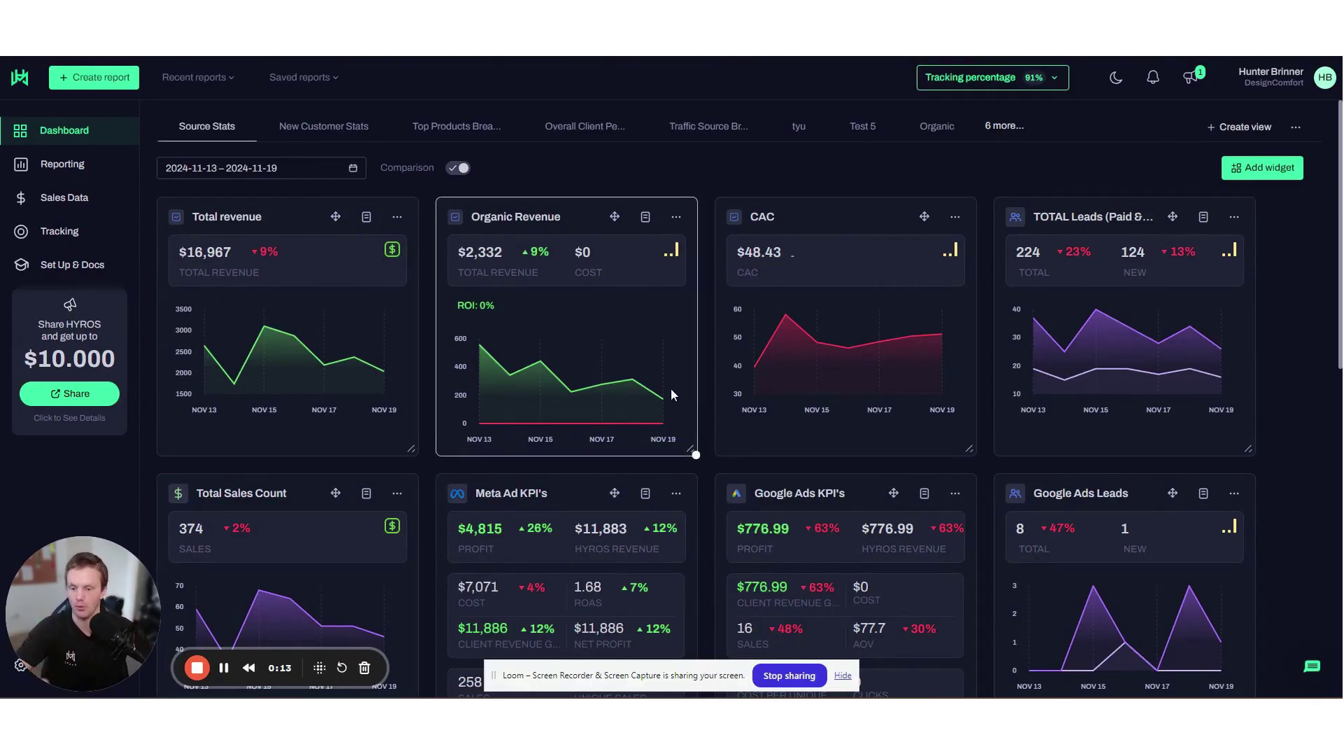
Copy the dashboard's 'test' share link and preview the shared dashboard page
mouse_move(653, 351)
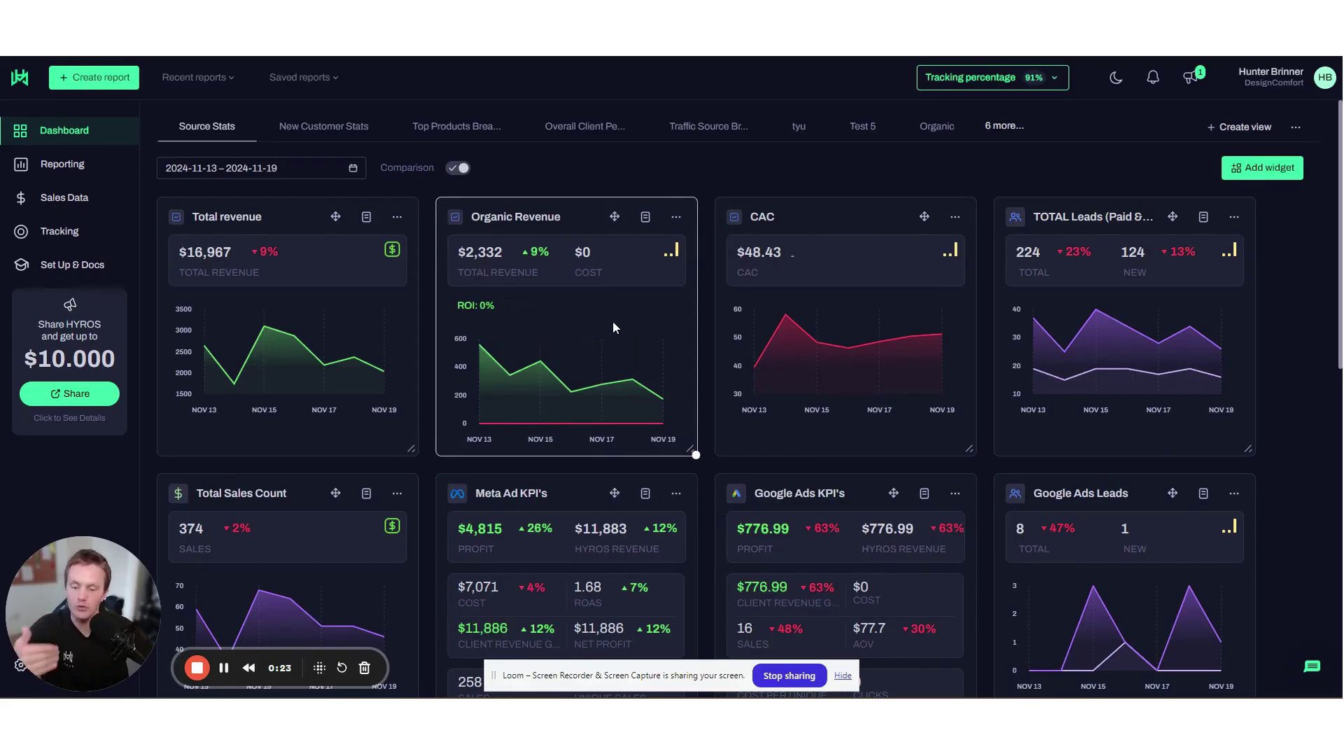
mouse_move(599, 330)
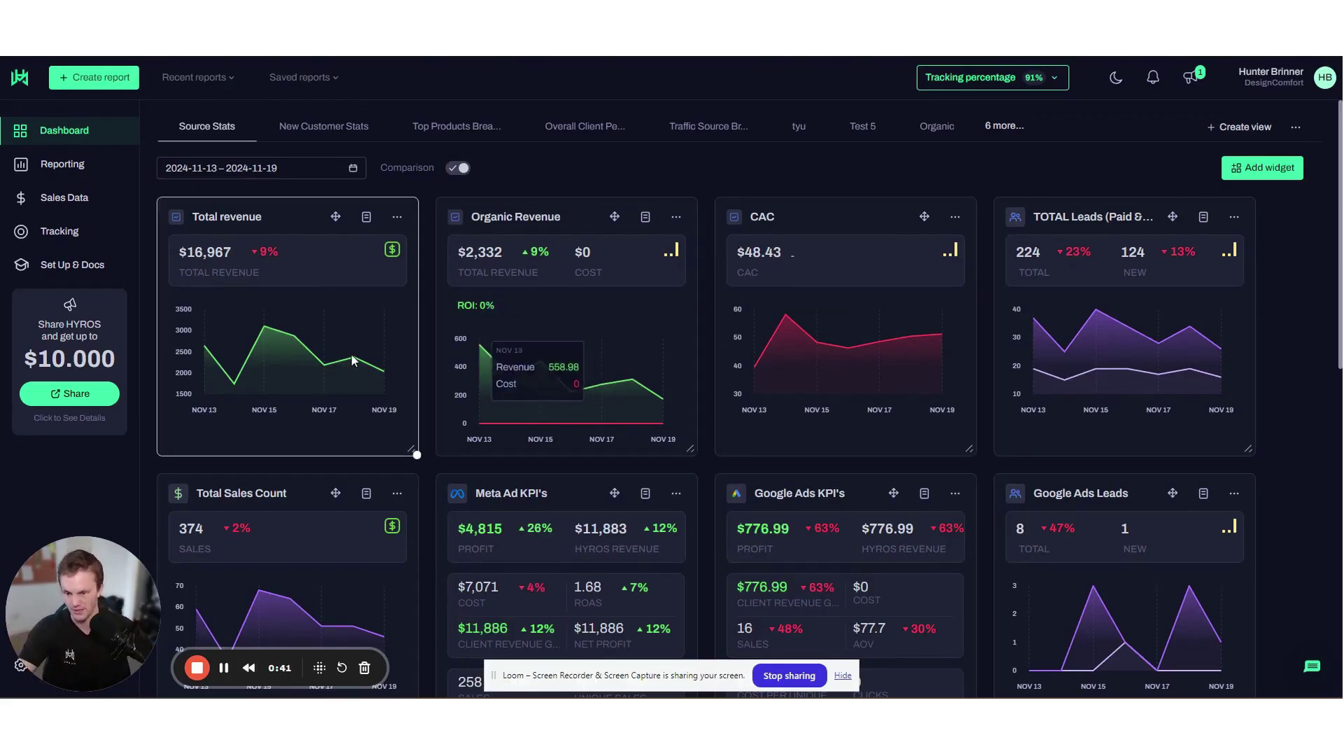
scroll(746, 358, down, 4)
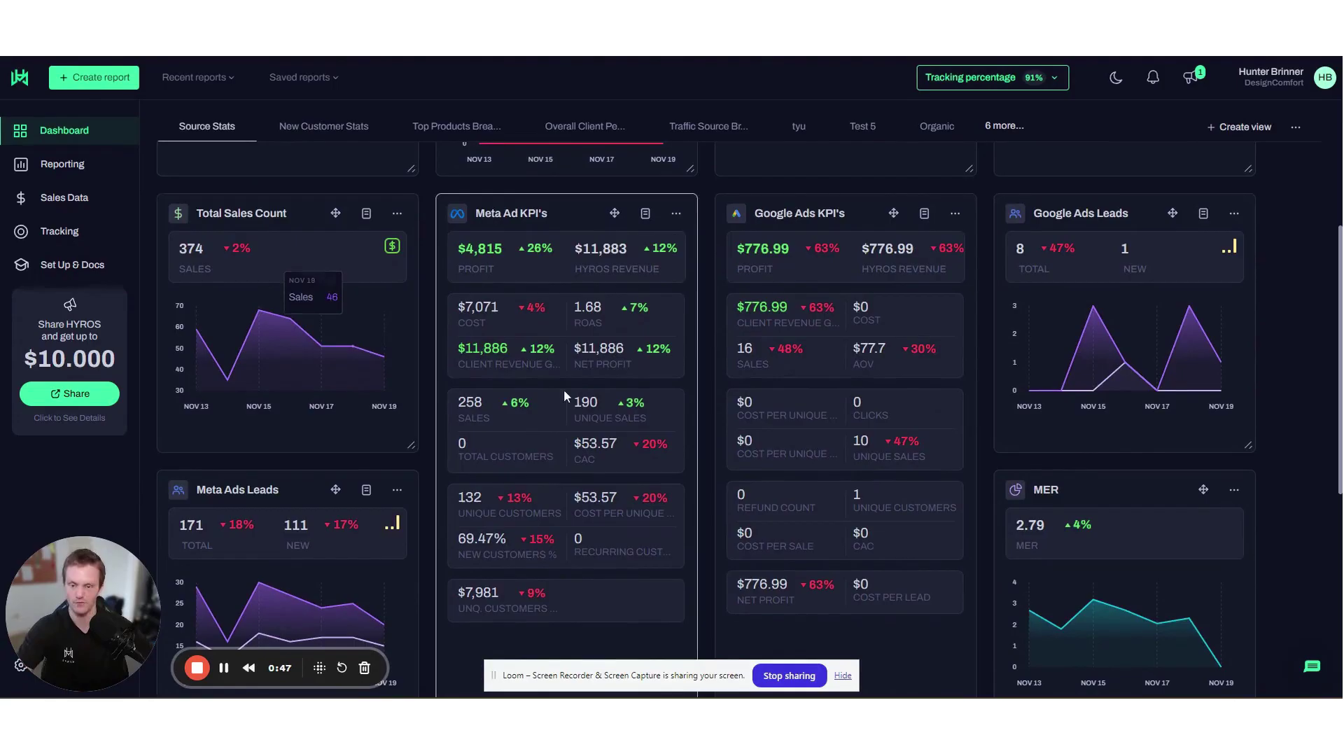
scroll(564, 389, up, 4)
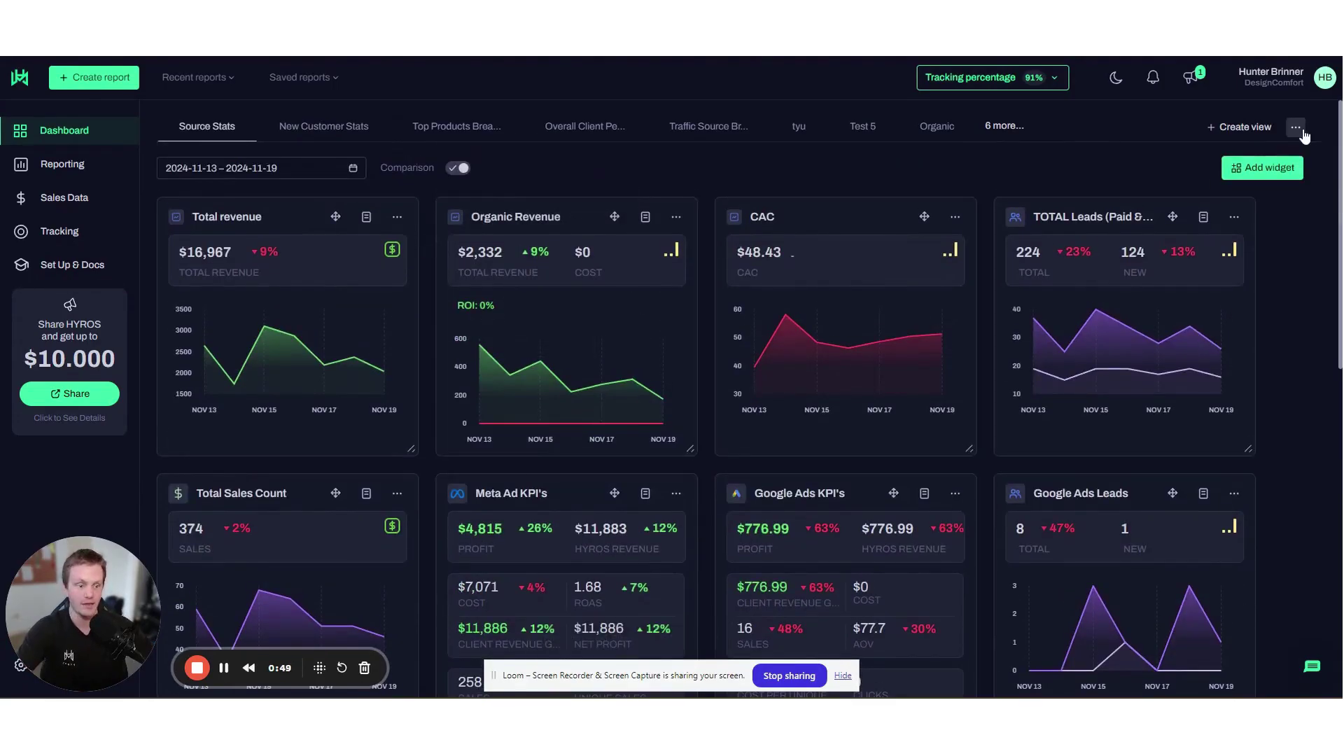
click(1295, 126)
click(1275, 162)
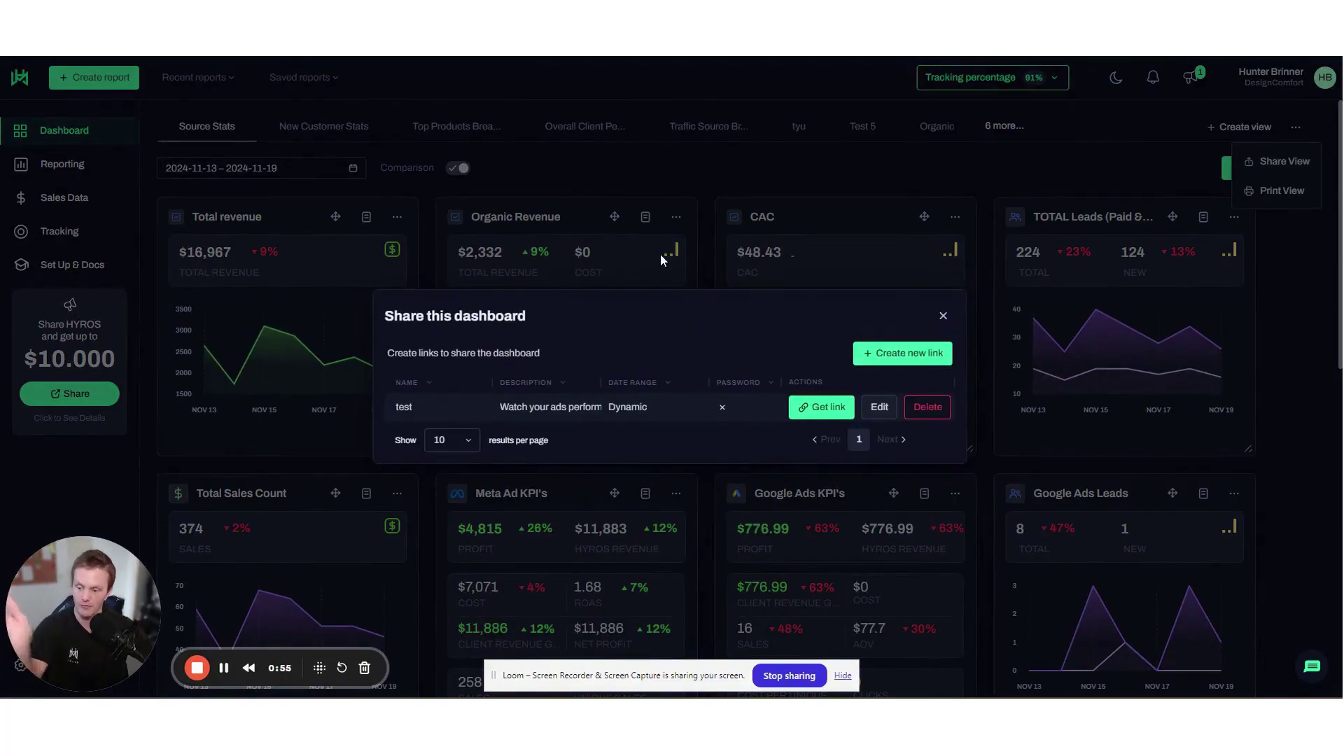
click(822, 409)
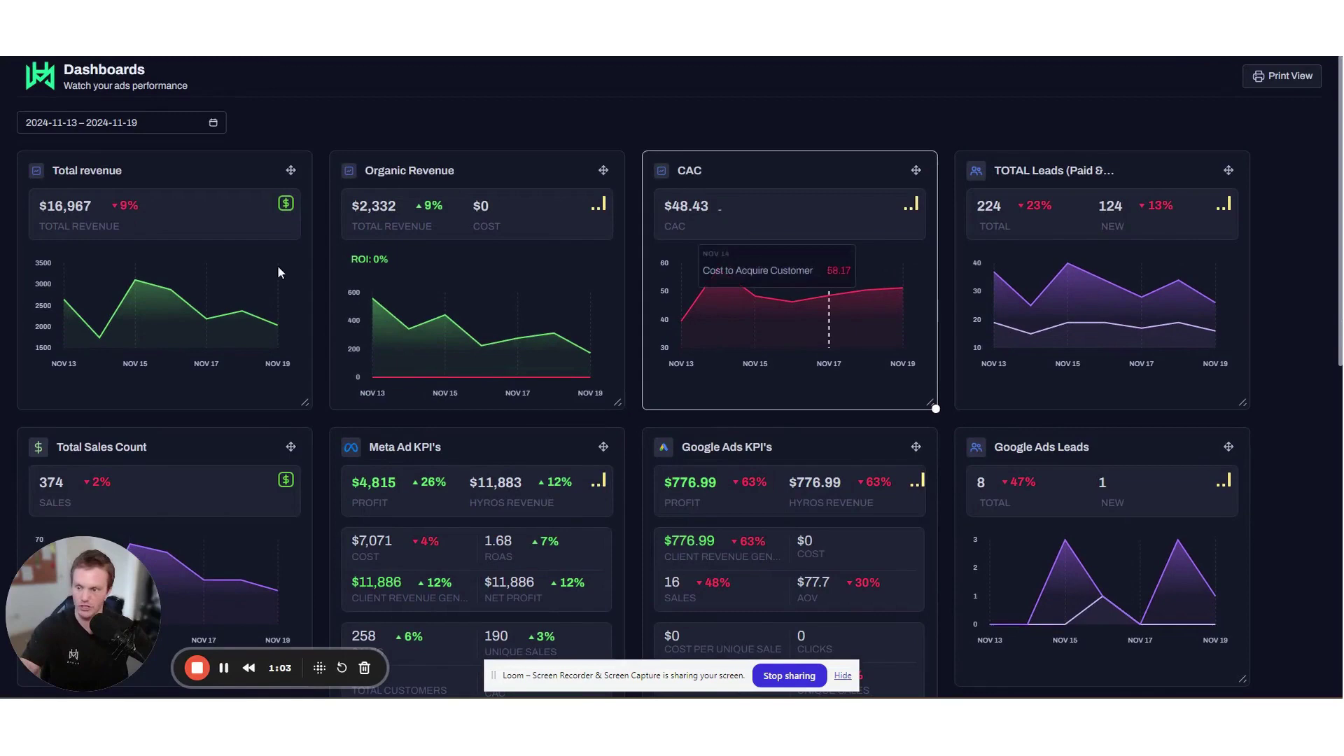
click(113, 124)
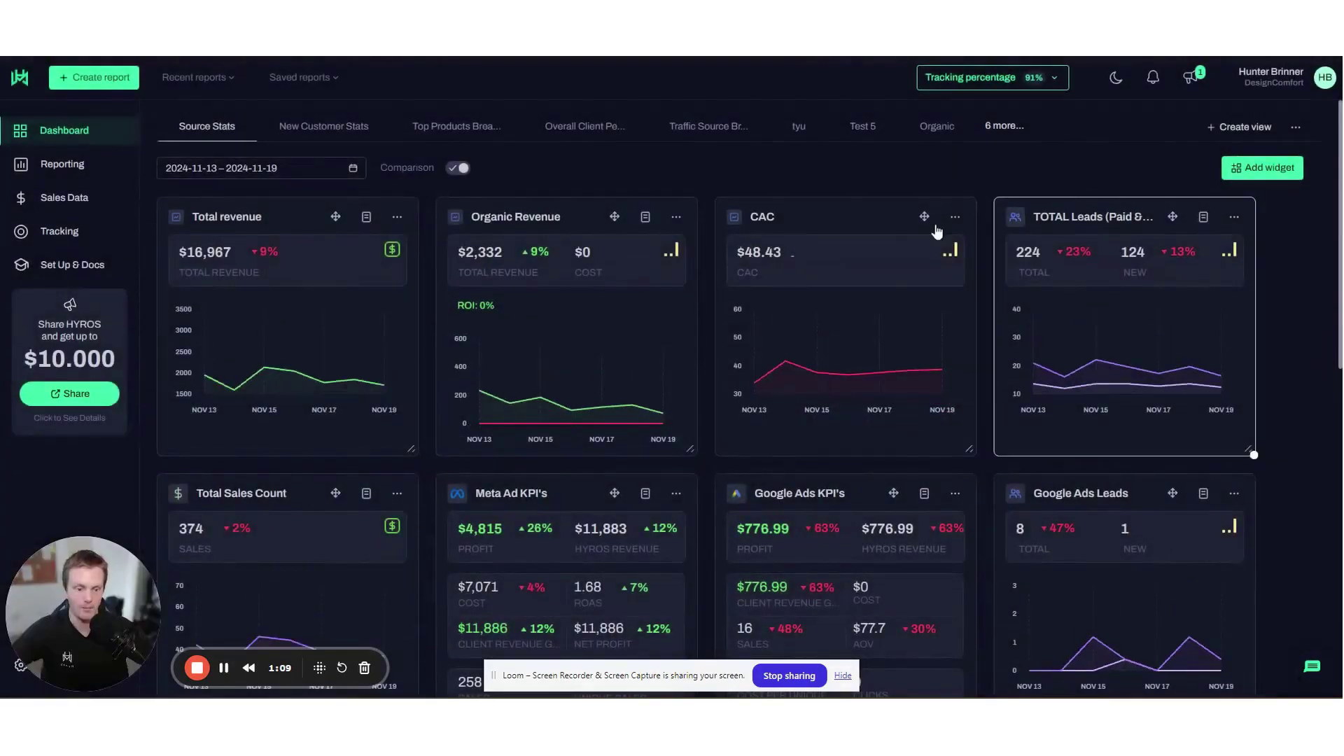
Apply the Last 7 Days preset (2024-11-13 to 2024-11-19) and review the reloaded widgets
click(328, 172)
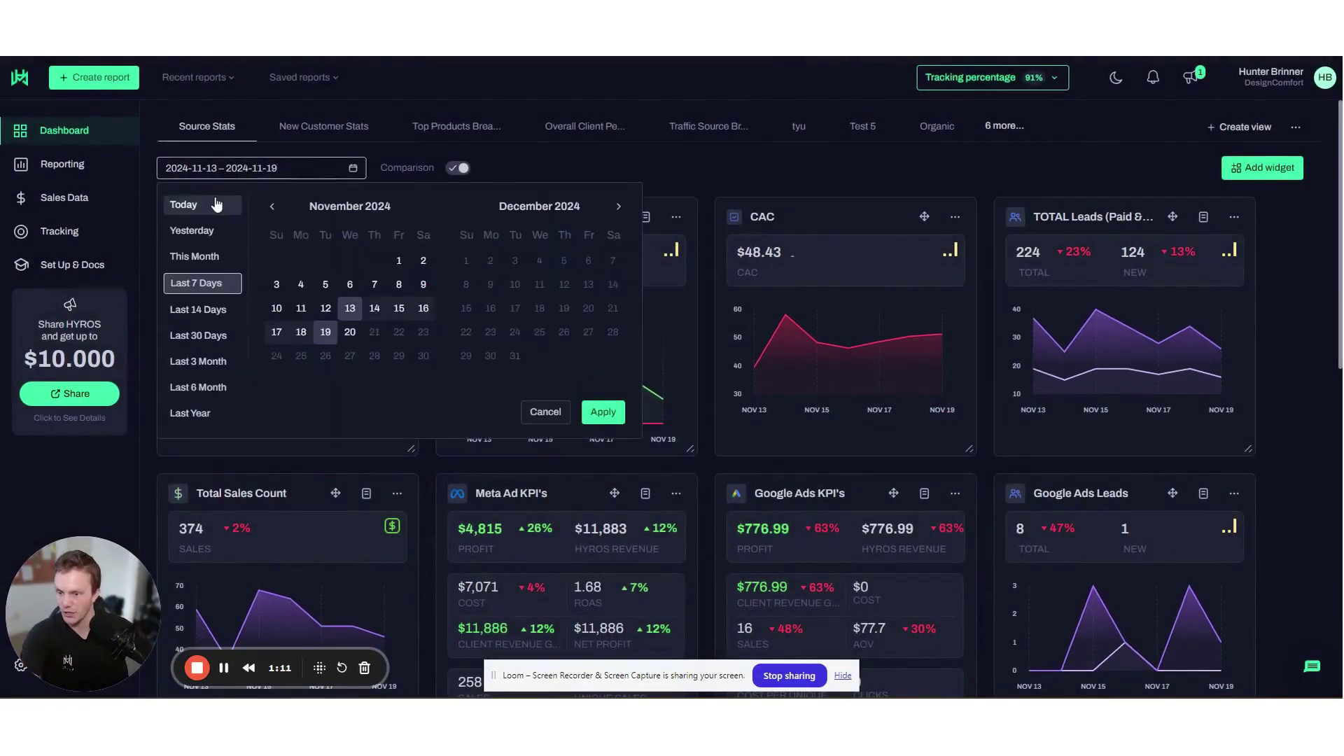
click(853, 150)
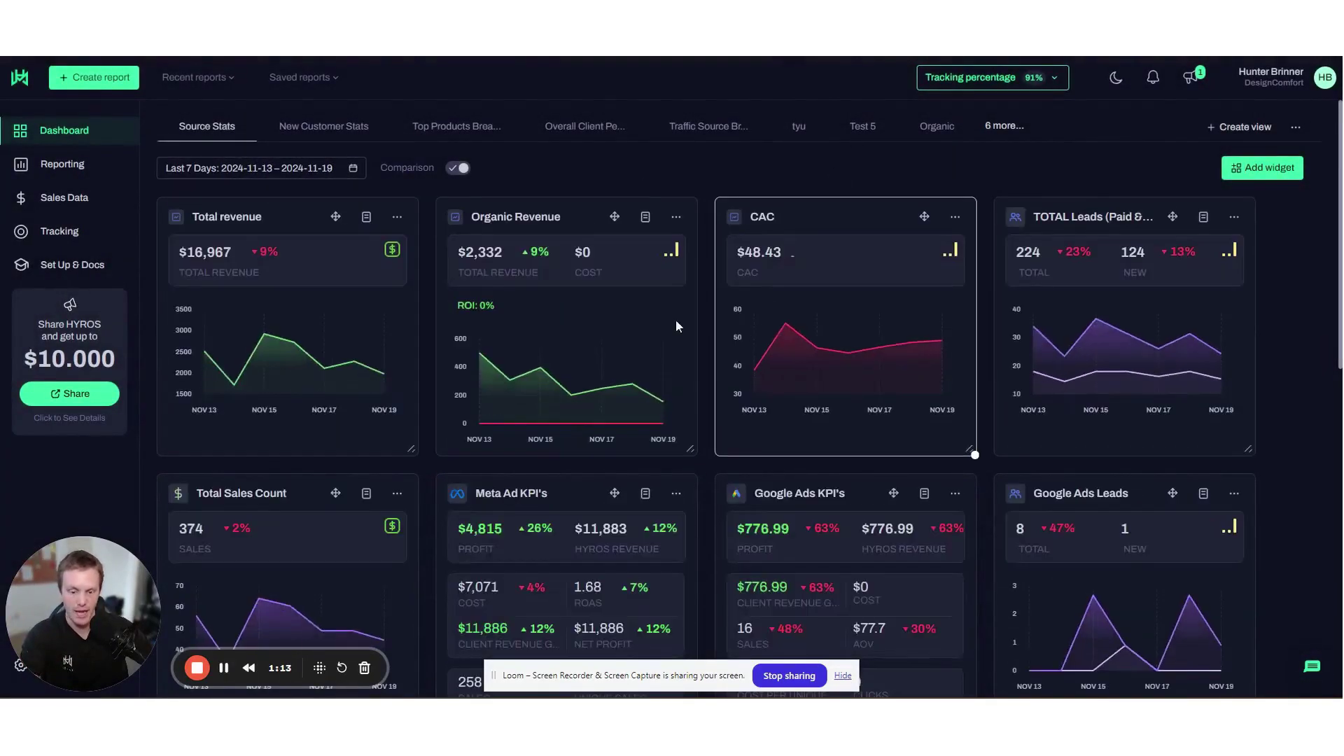
scroll(645, 385, down, 4)
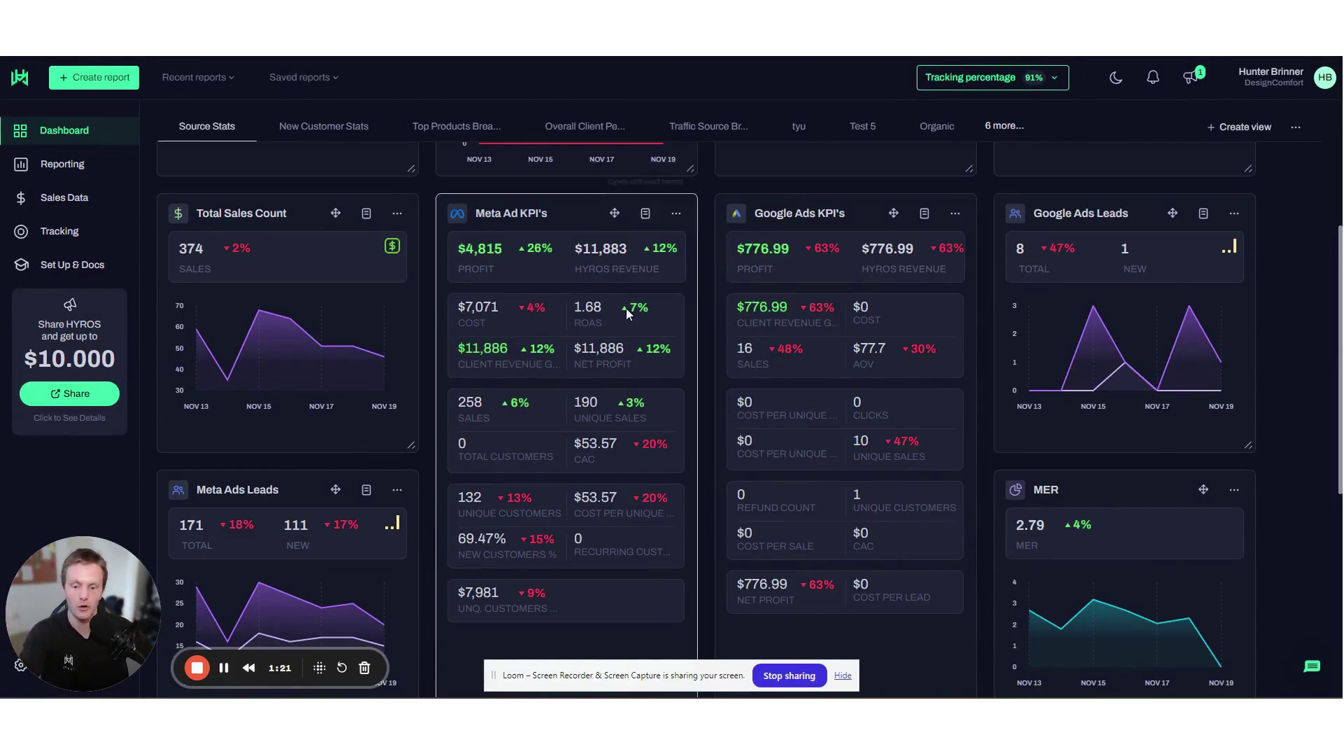
scroll(626, 308, up, 4)
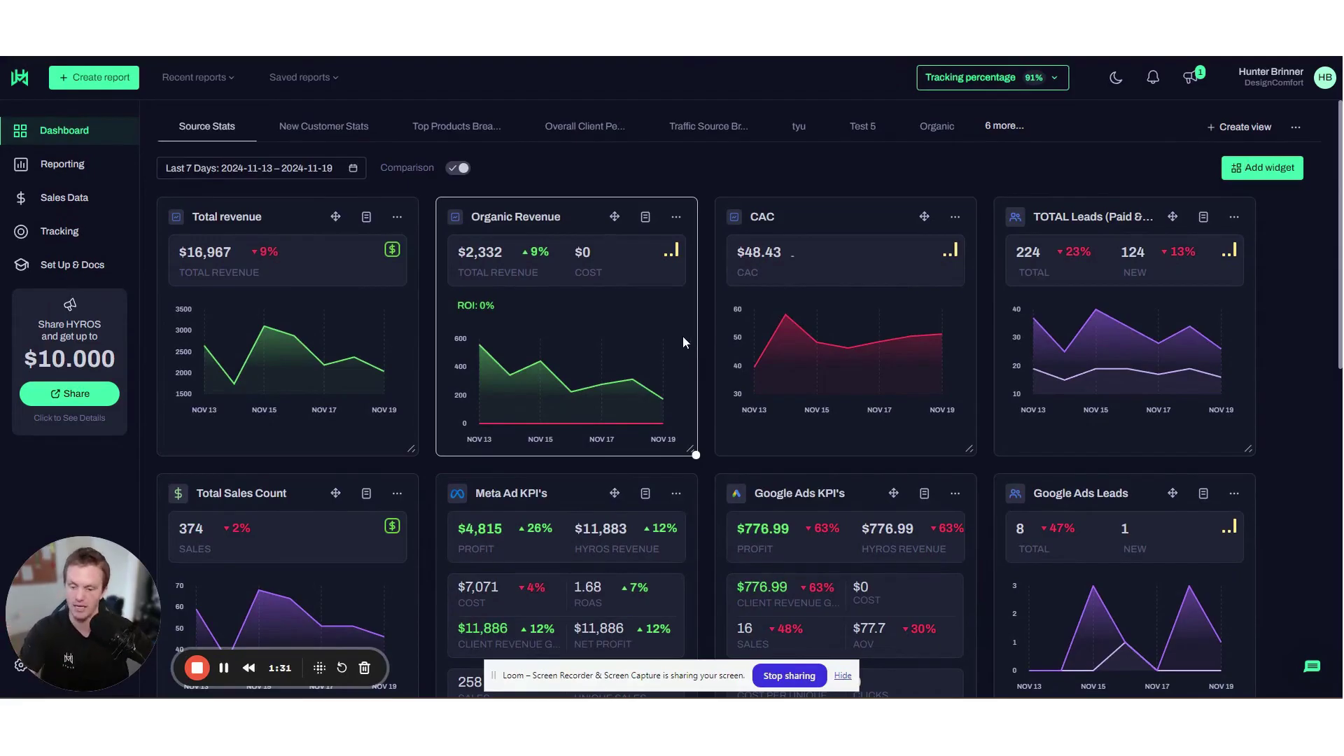
scroll(673, 329, down, 3)
Pick the Report card under Add widget to bring up its Attributed Value, Last Click settings
scroll(673, 329, up, 3)
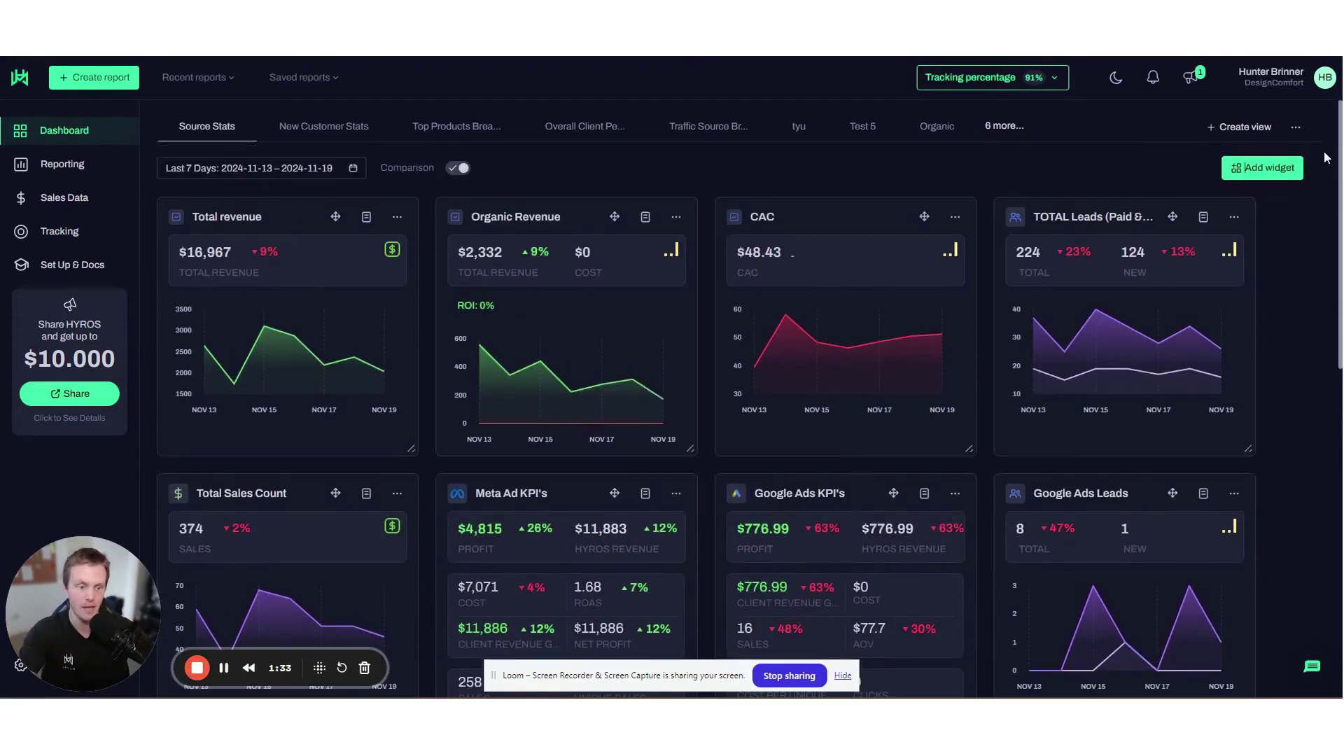
click(1262, 167)
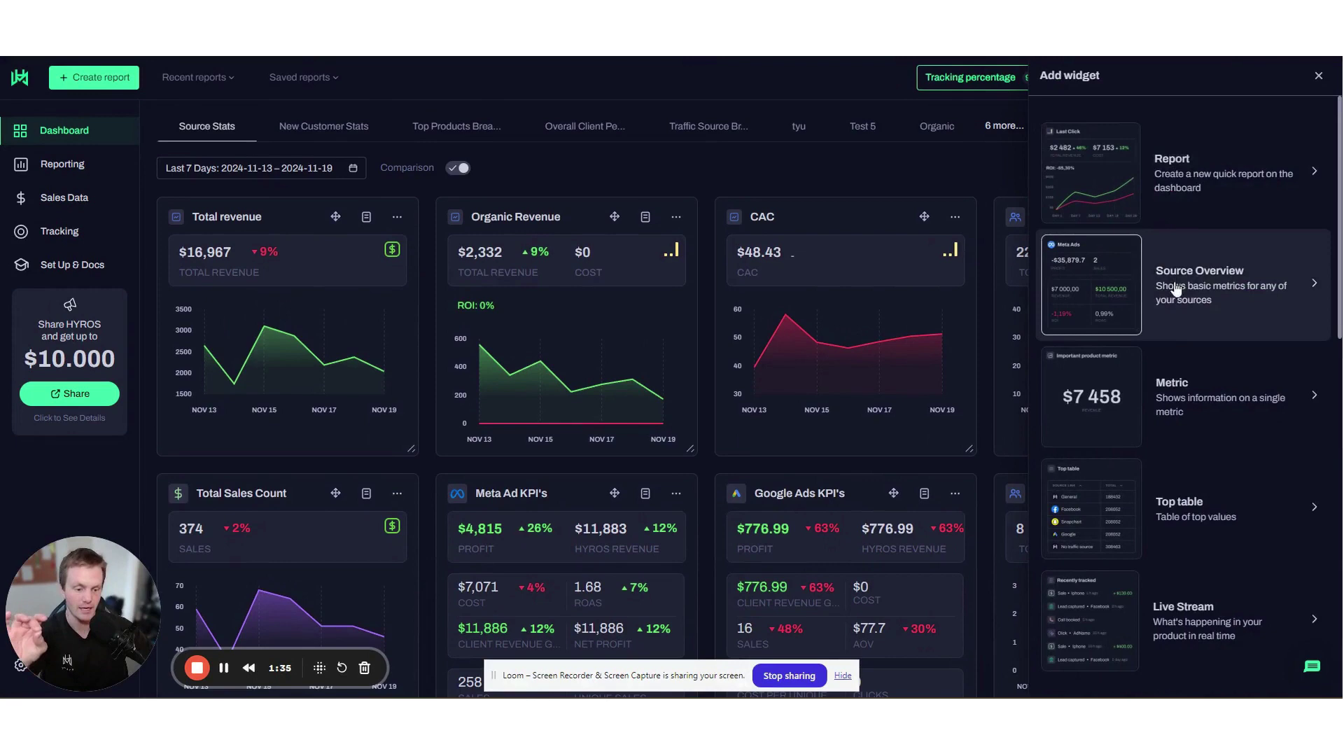
scroll(1165, 294, down, 10)
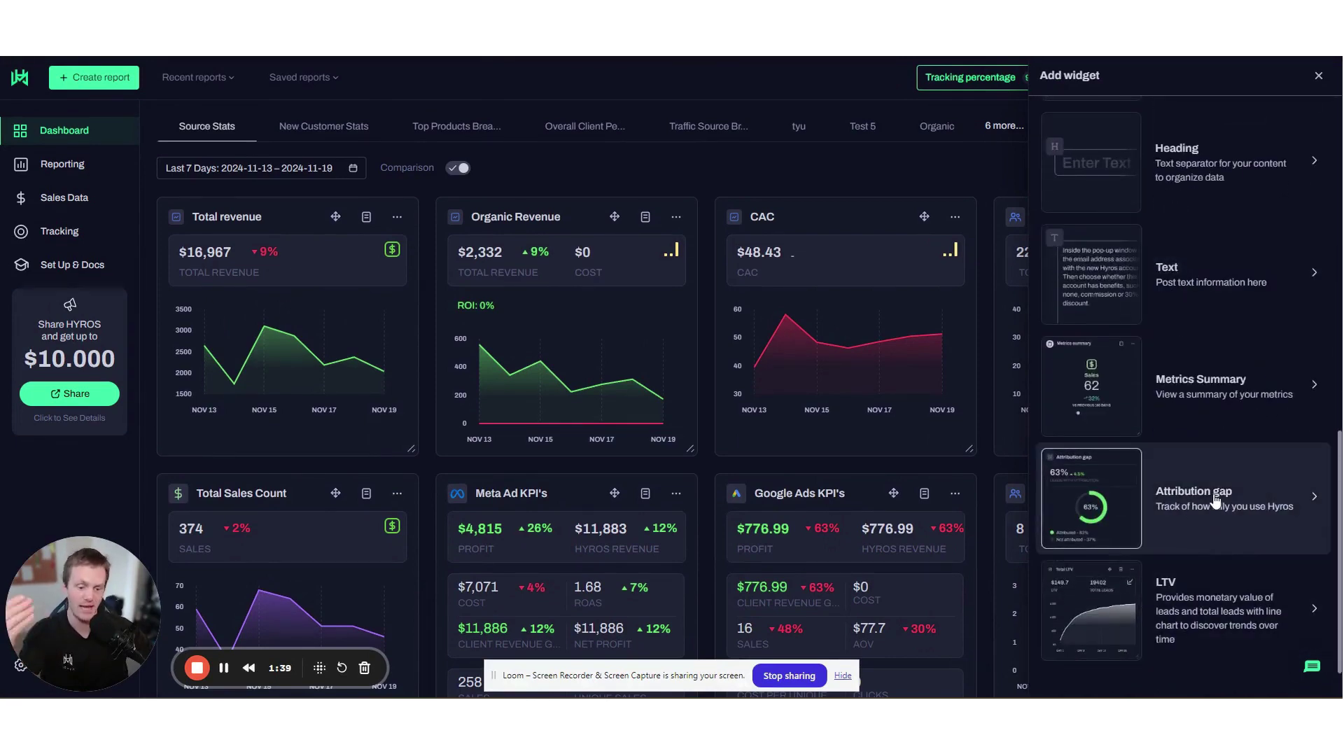
scroll(1217, 502, up, 10)
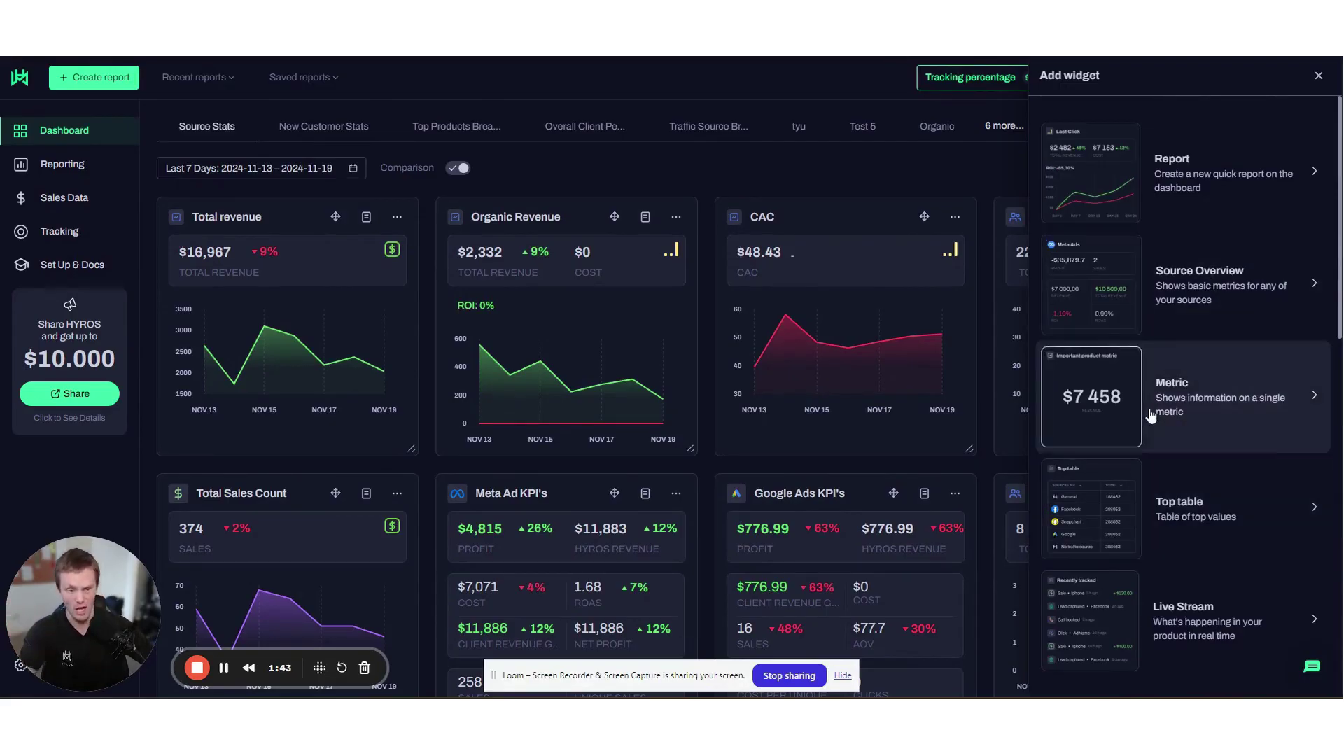
click(1191, 164)
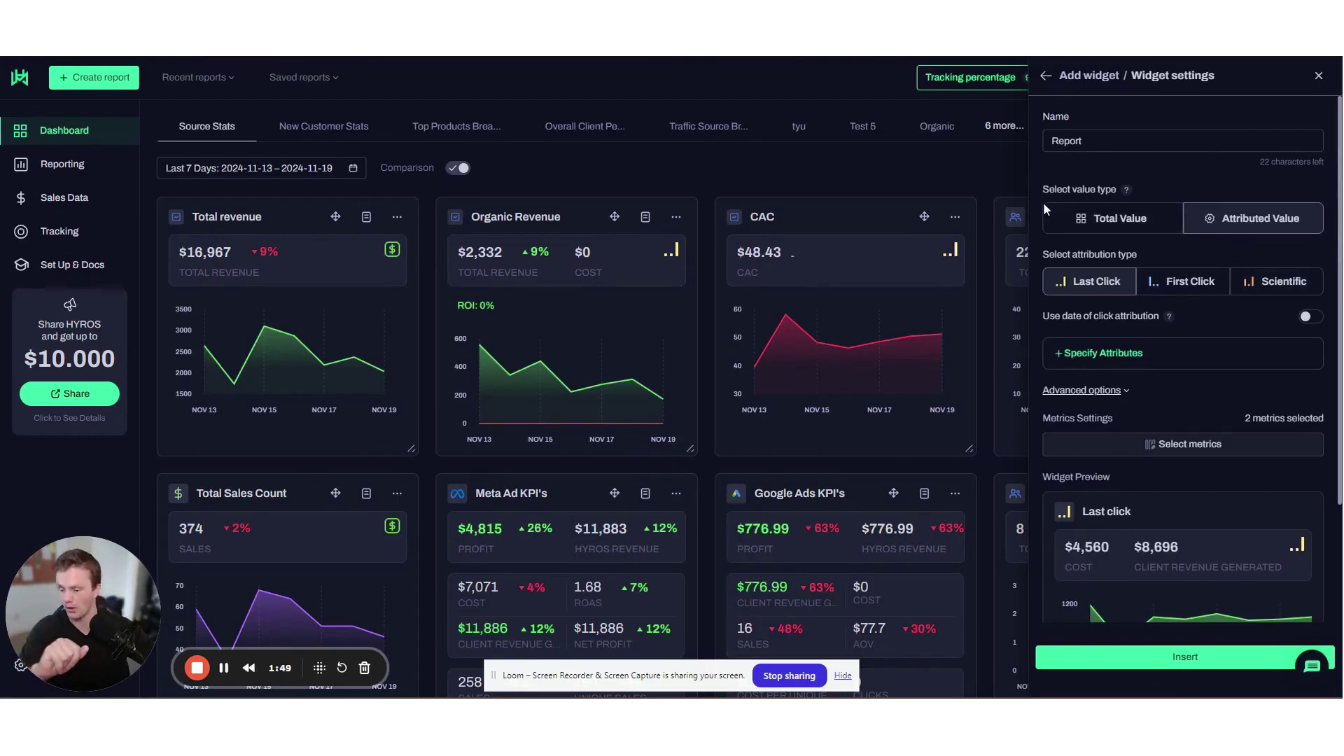
Discard the new widget and open the Meta Ad KPI's detailed Performance Report
click(895, 180)
scroll(800, 272, down, 6)
scroll(770, 280, up, 3)
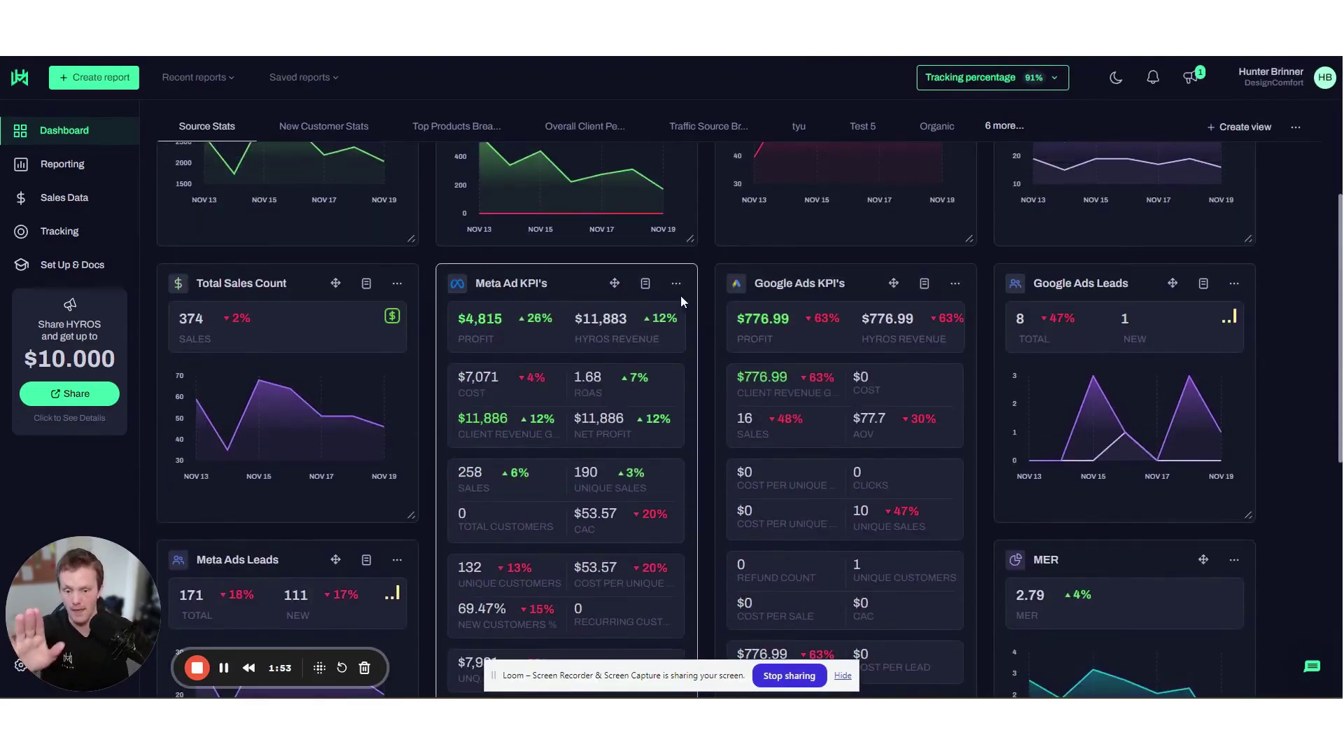
click(644, 282)
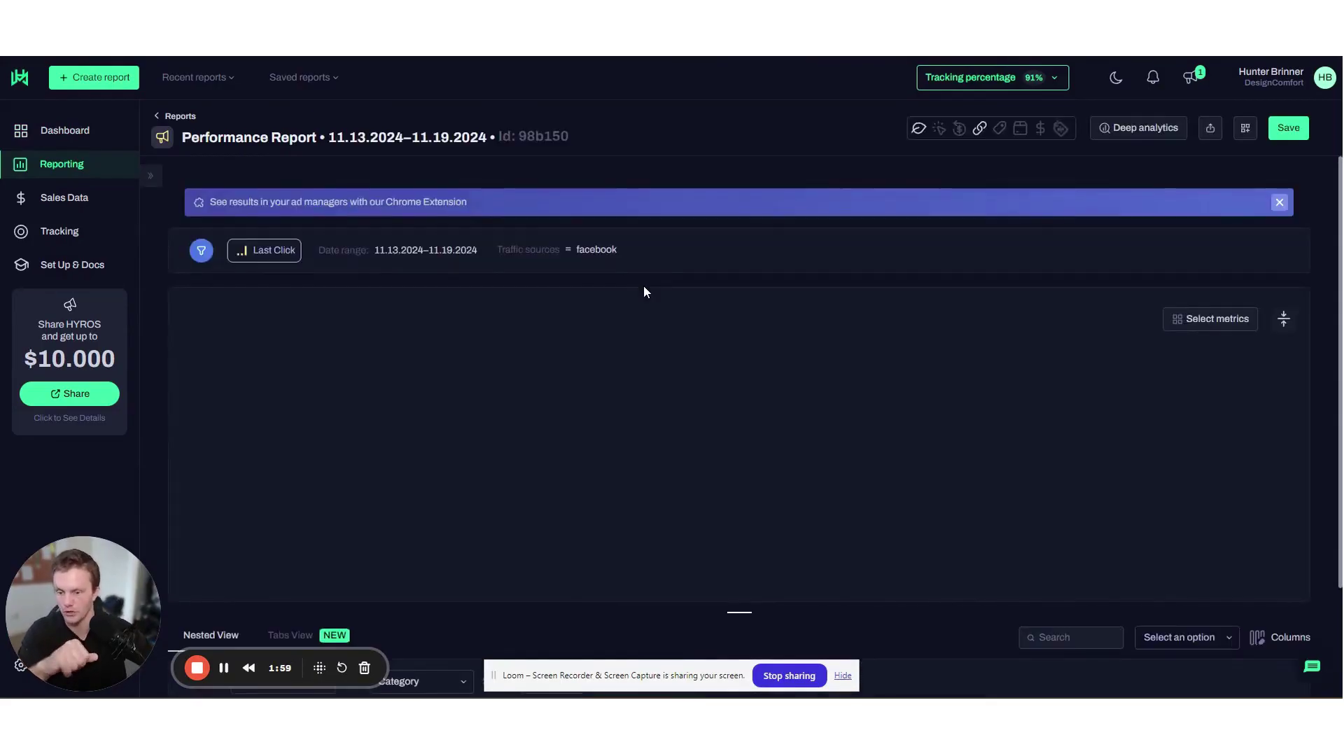
Switch the report table to Tabs View and break it down by Campaign
scroll(430, 427, down, 2)
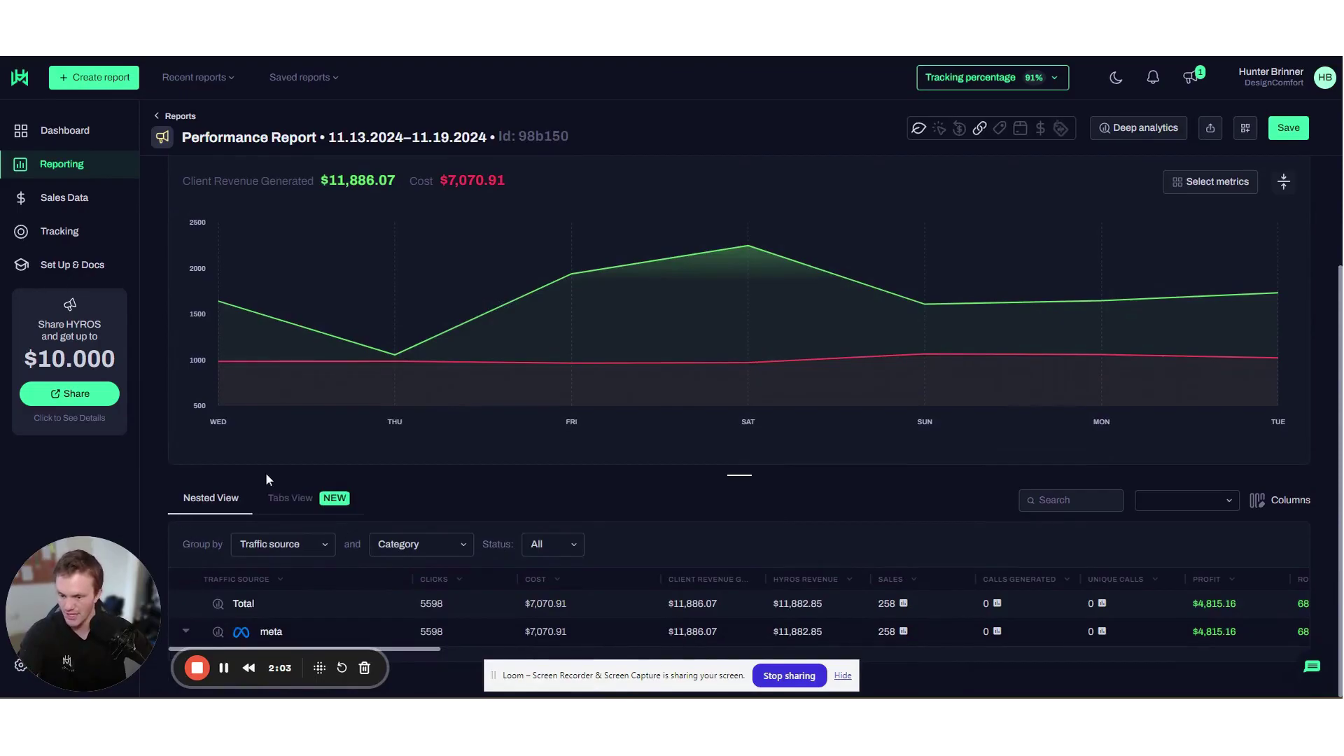
click(290, 498)
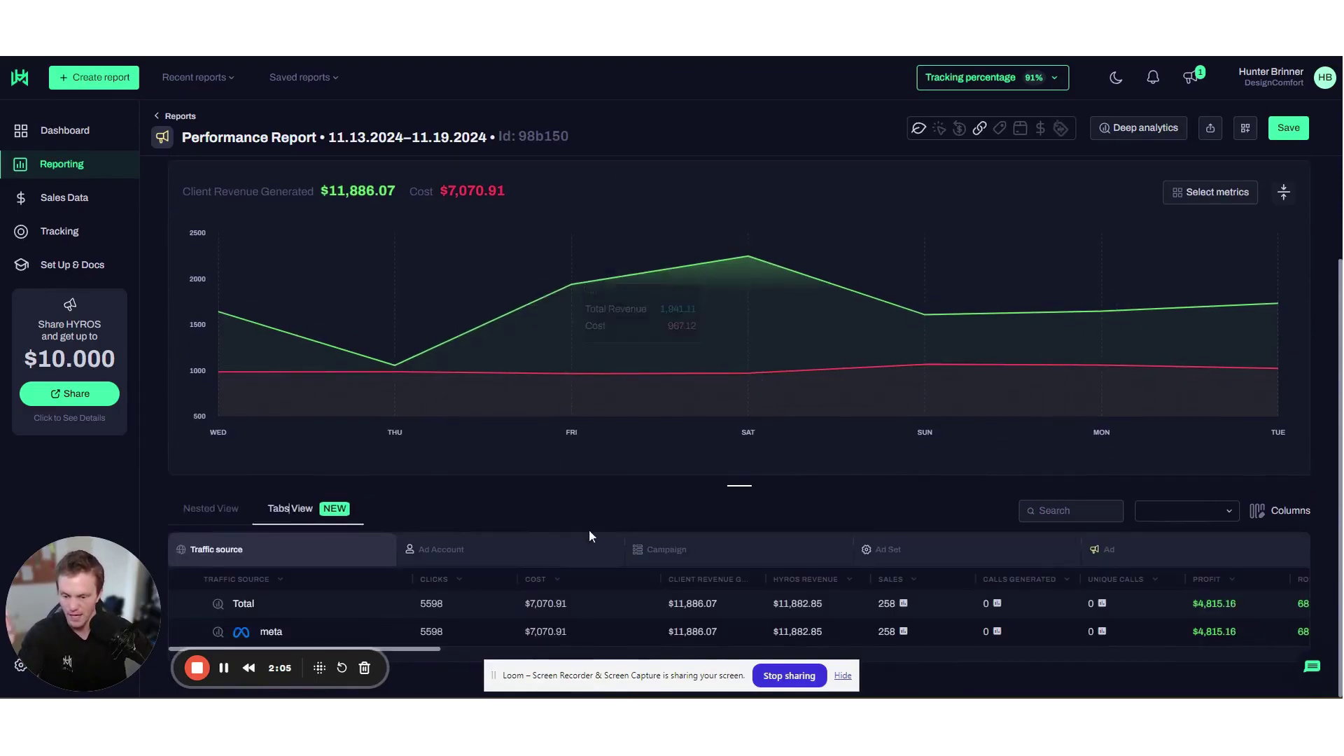
click(672, 548)
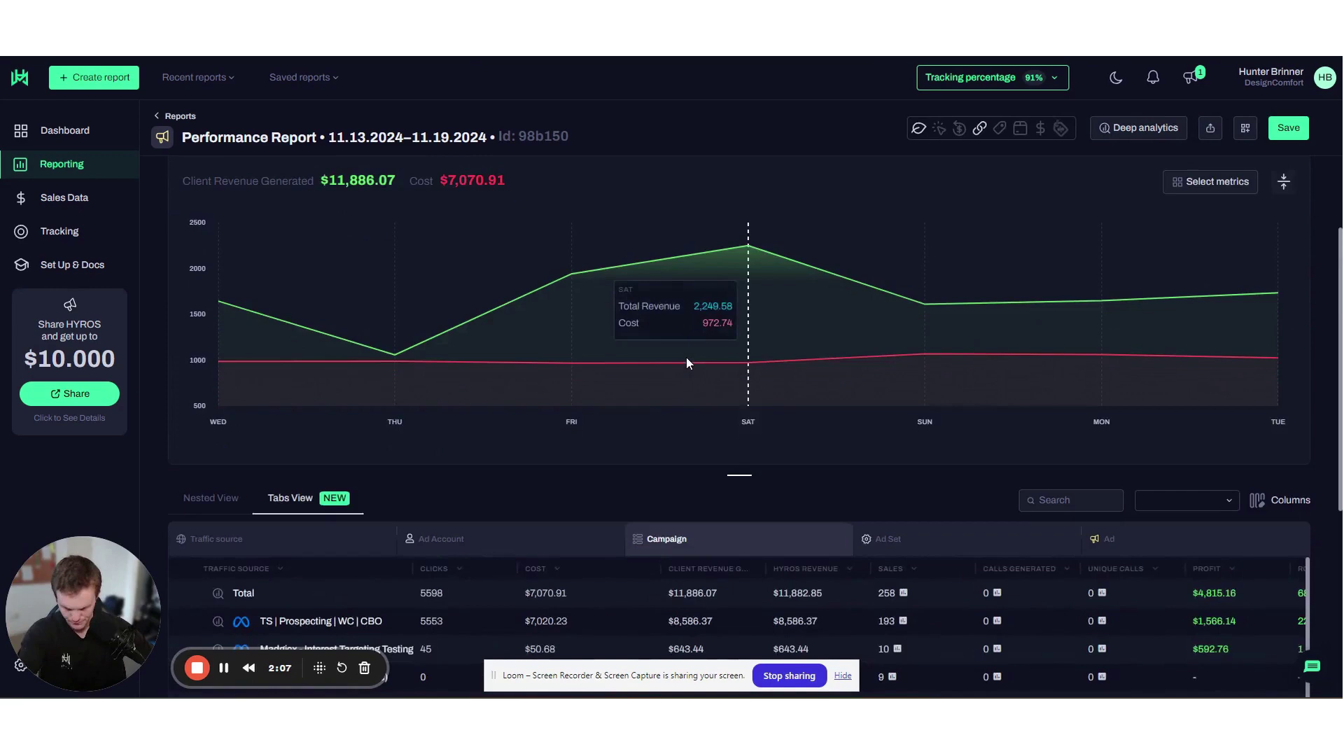
scroll(686, 363, down, 5)
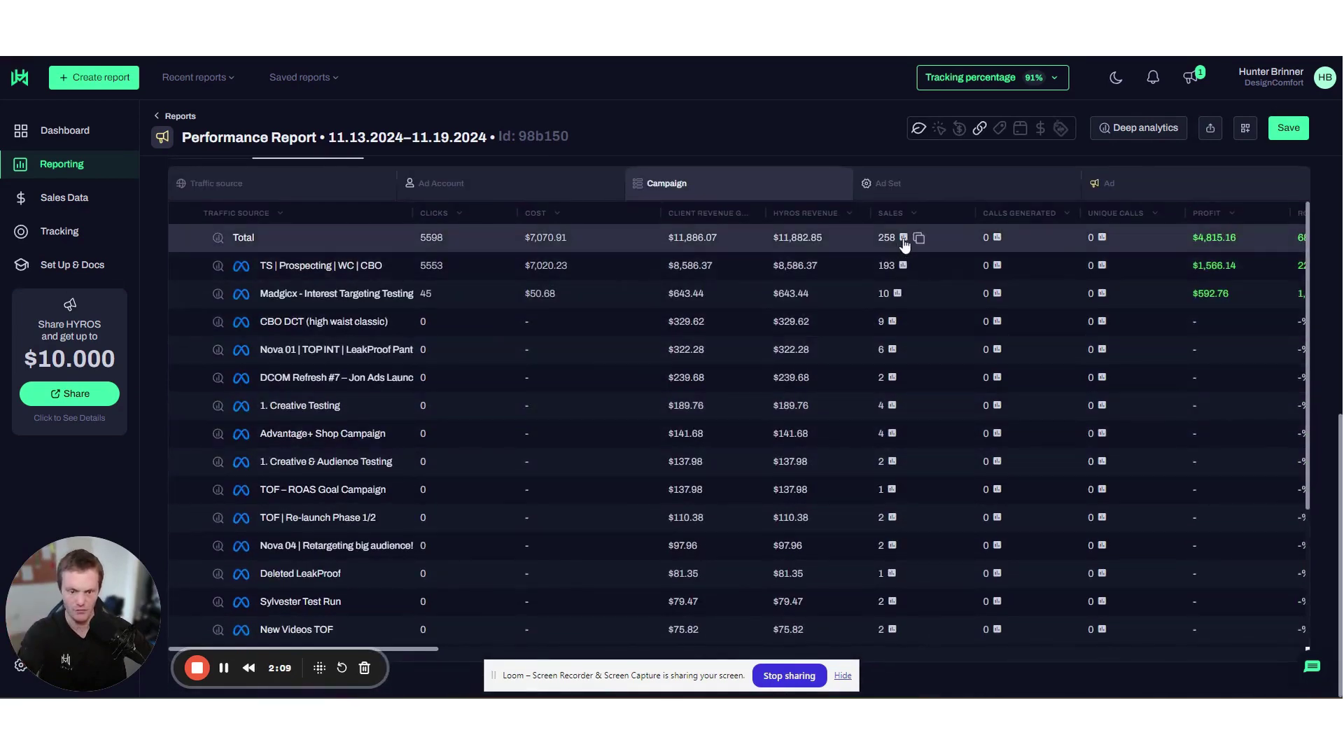
List the 258 sales, review one lead's purchase journey, then go back to the report
click(903, 238)
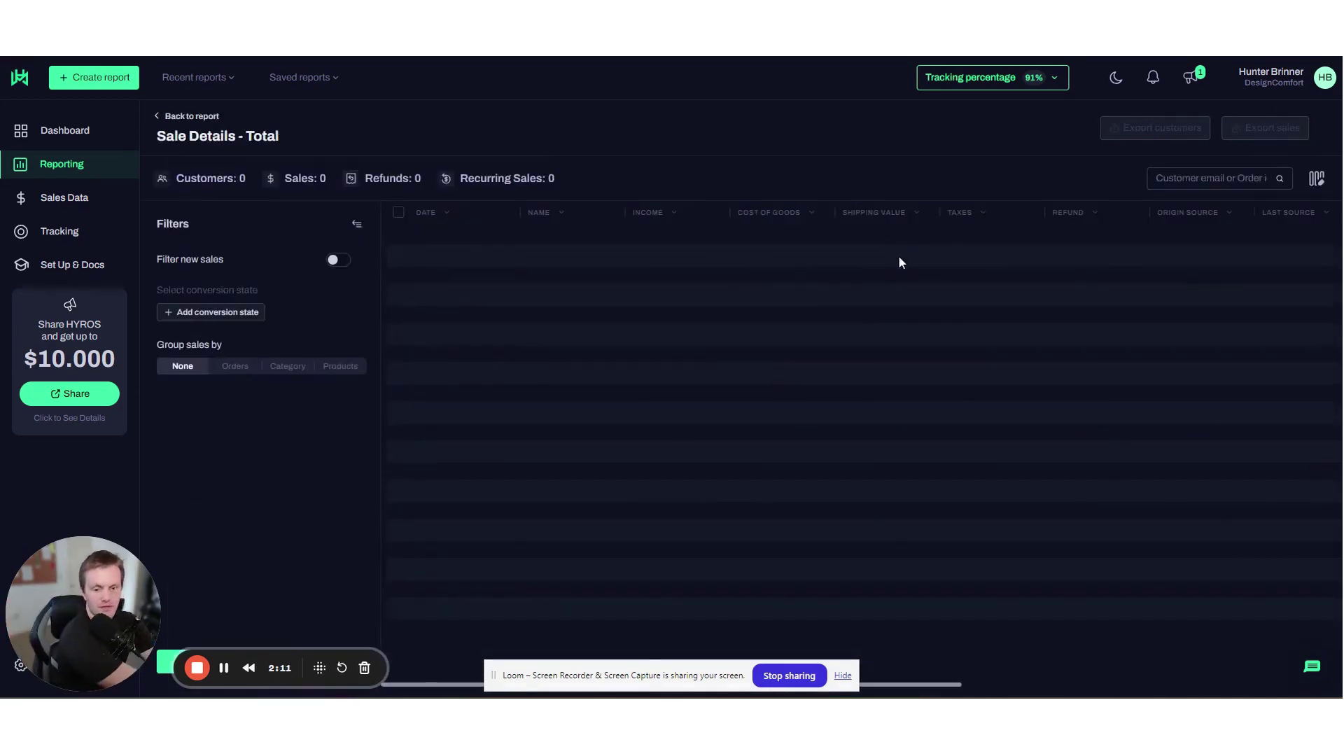
scroll(902, 258, right, 5)
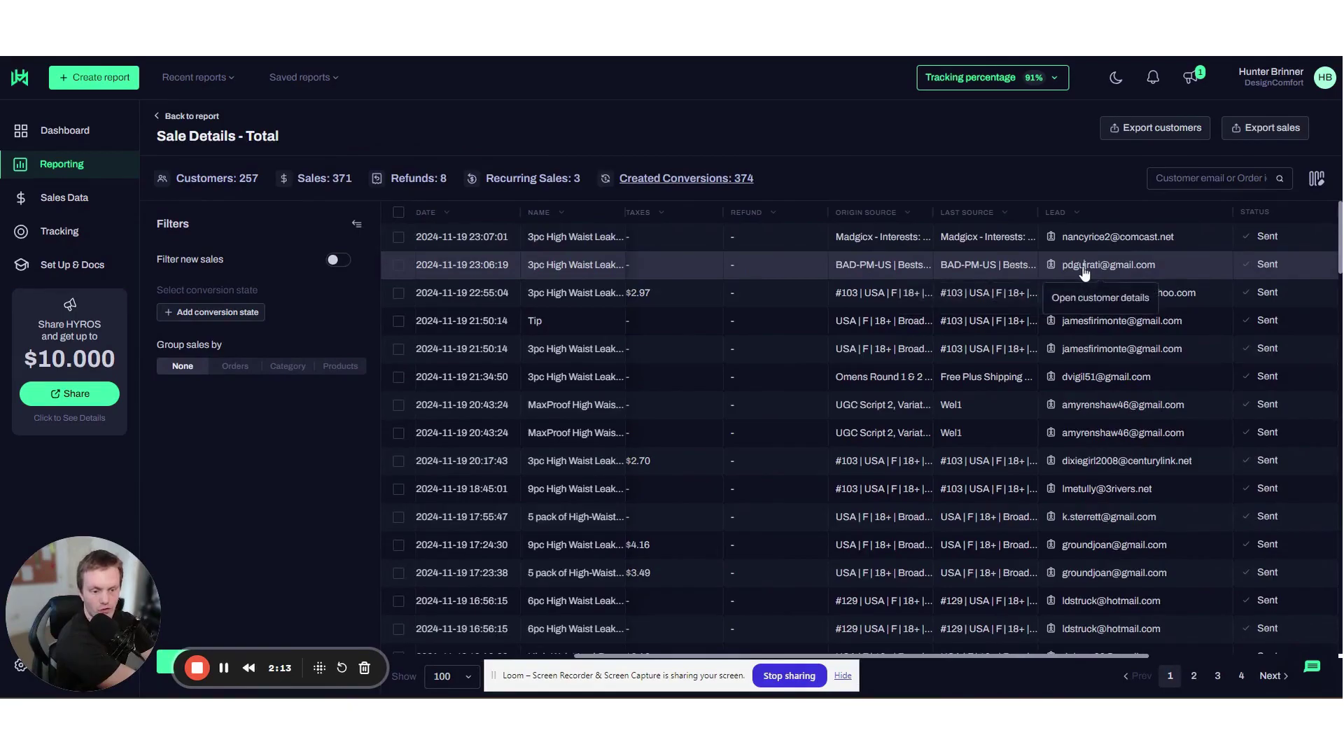
click(1085, 271)
scroll(826, 498, down, 5)
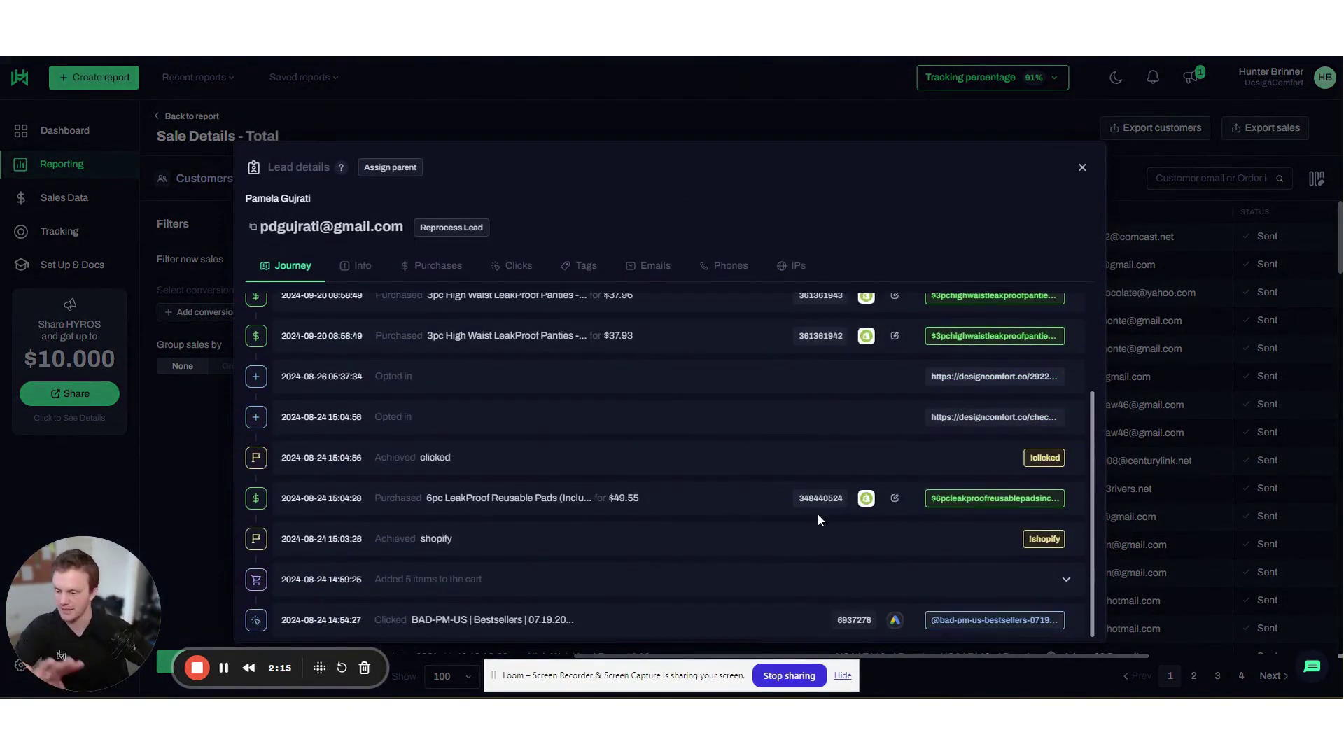
click(802, 110)
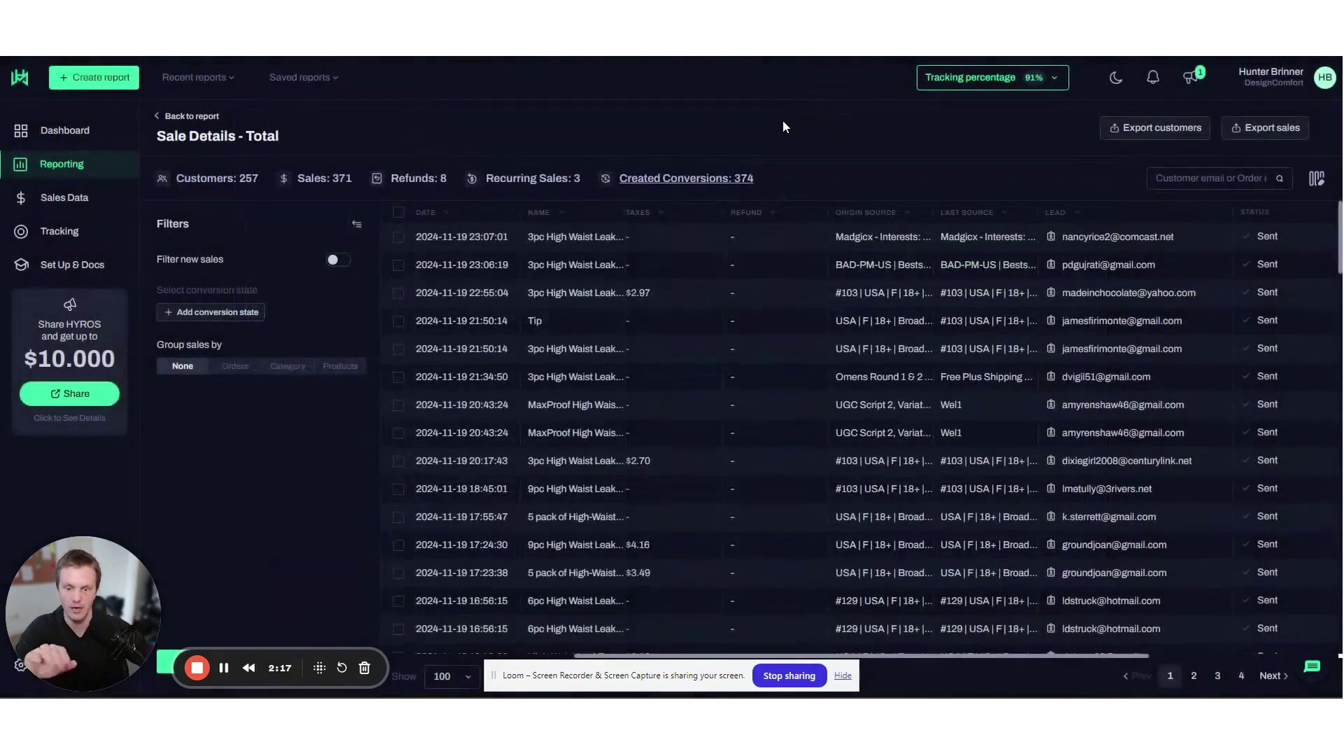
click(190, 118)
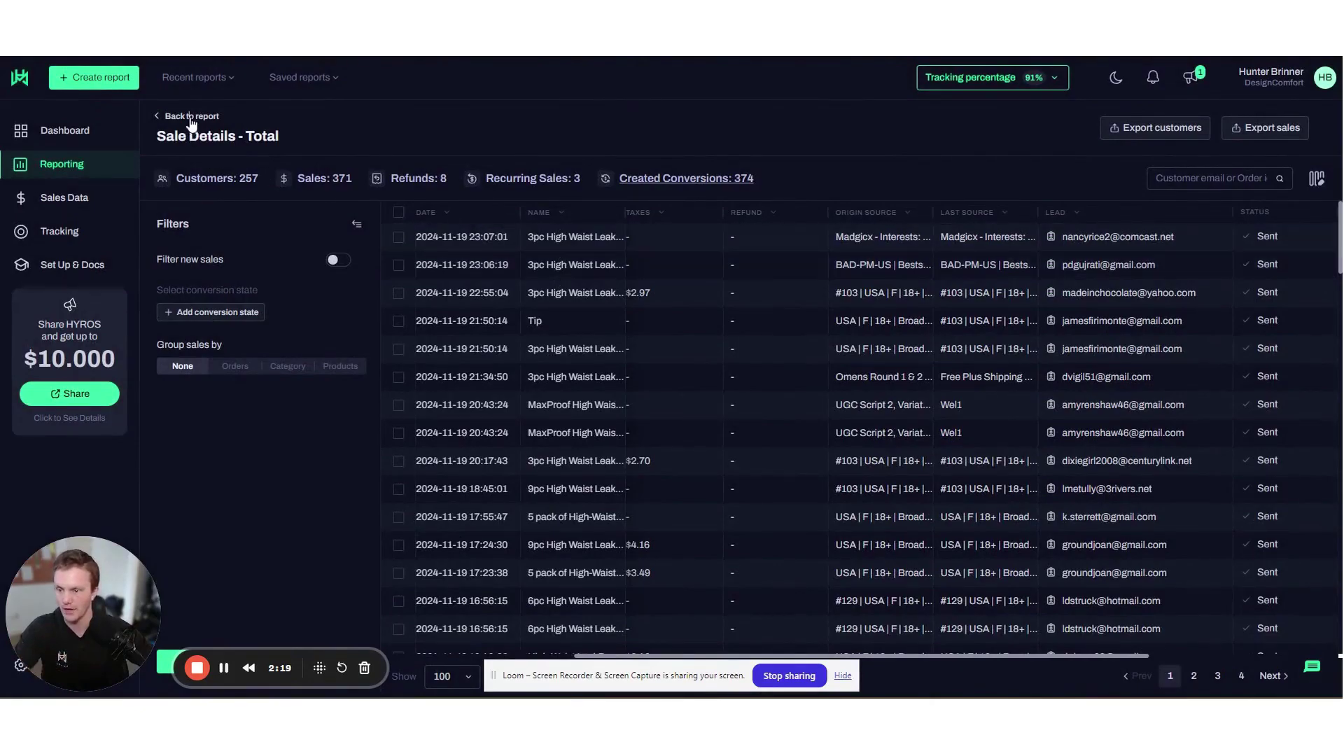
click(931, 183)
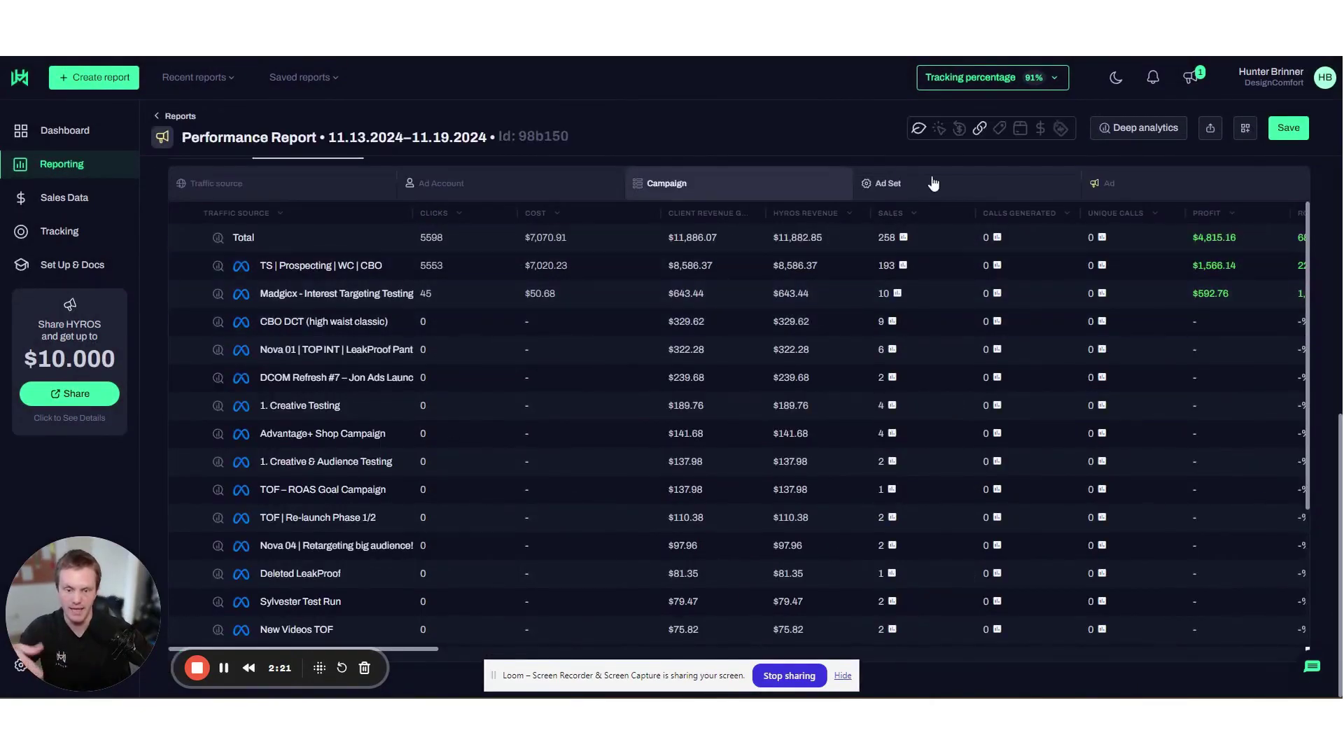
scroll(1030, 383, down, 5)
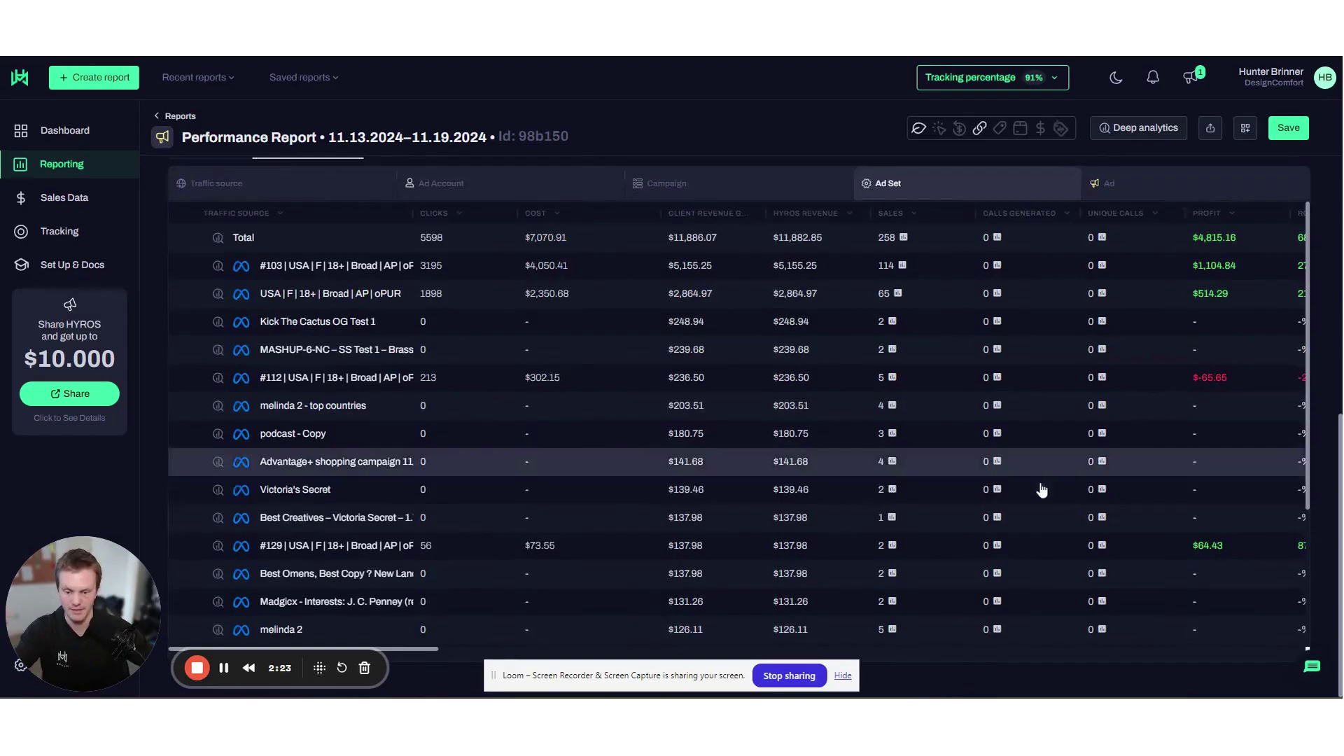
click(1165, 196)
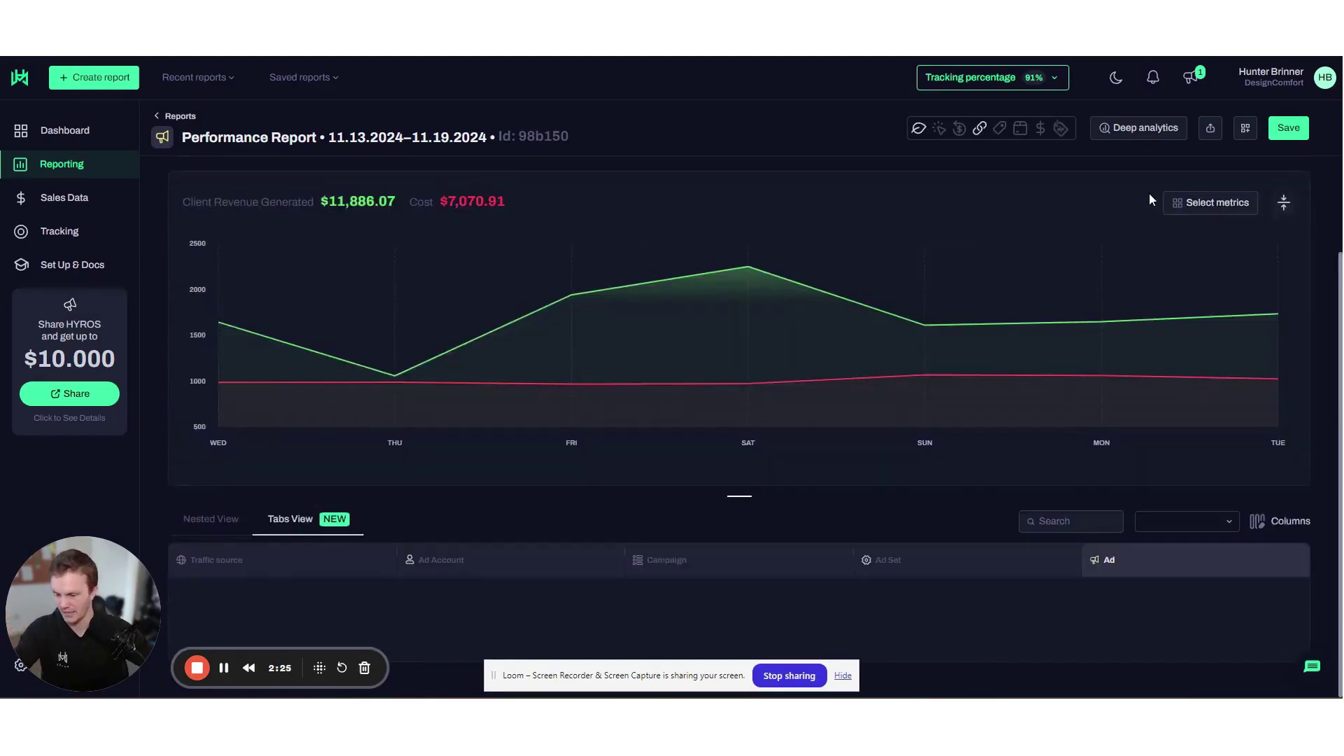
scroll(1135, 183, down, 5)
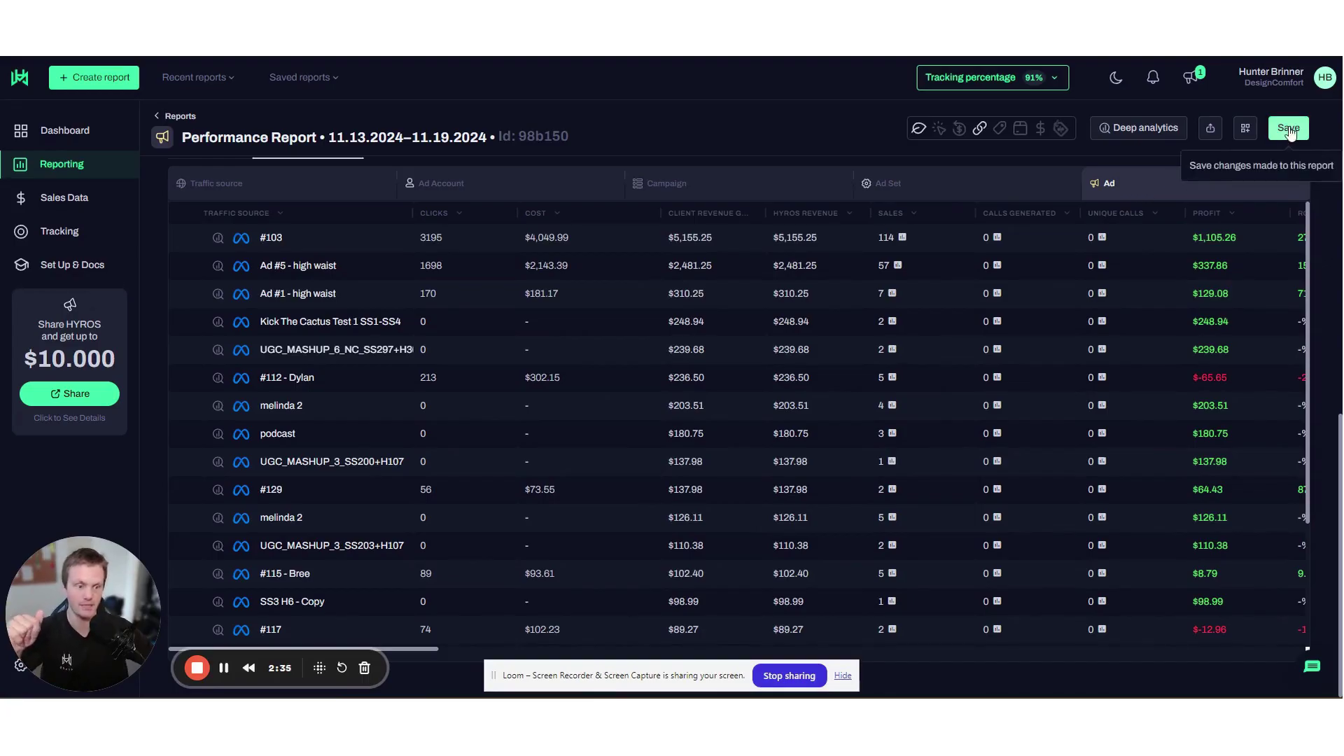
click(1156, 144)
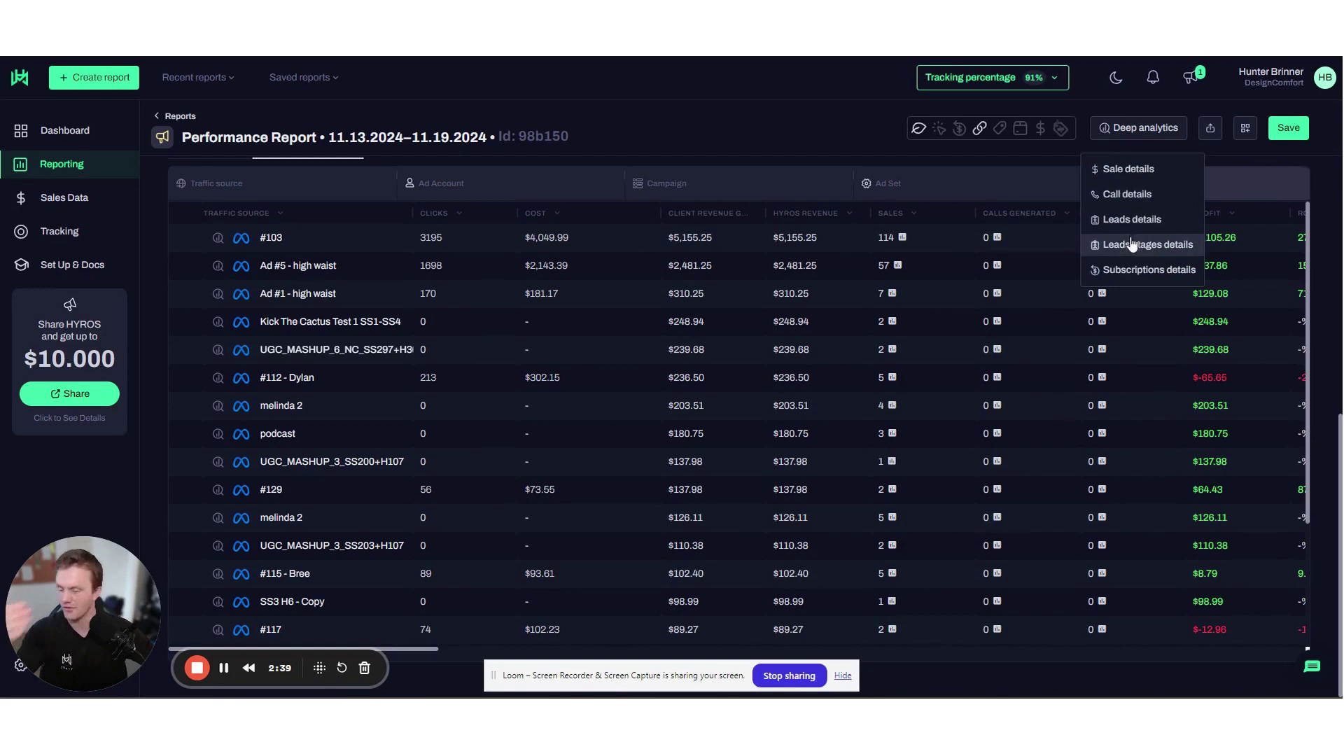
scroll(969, 333, up, 5)
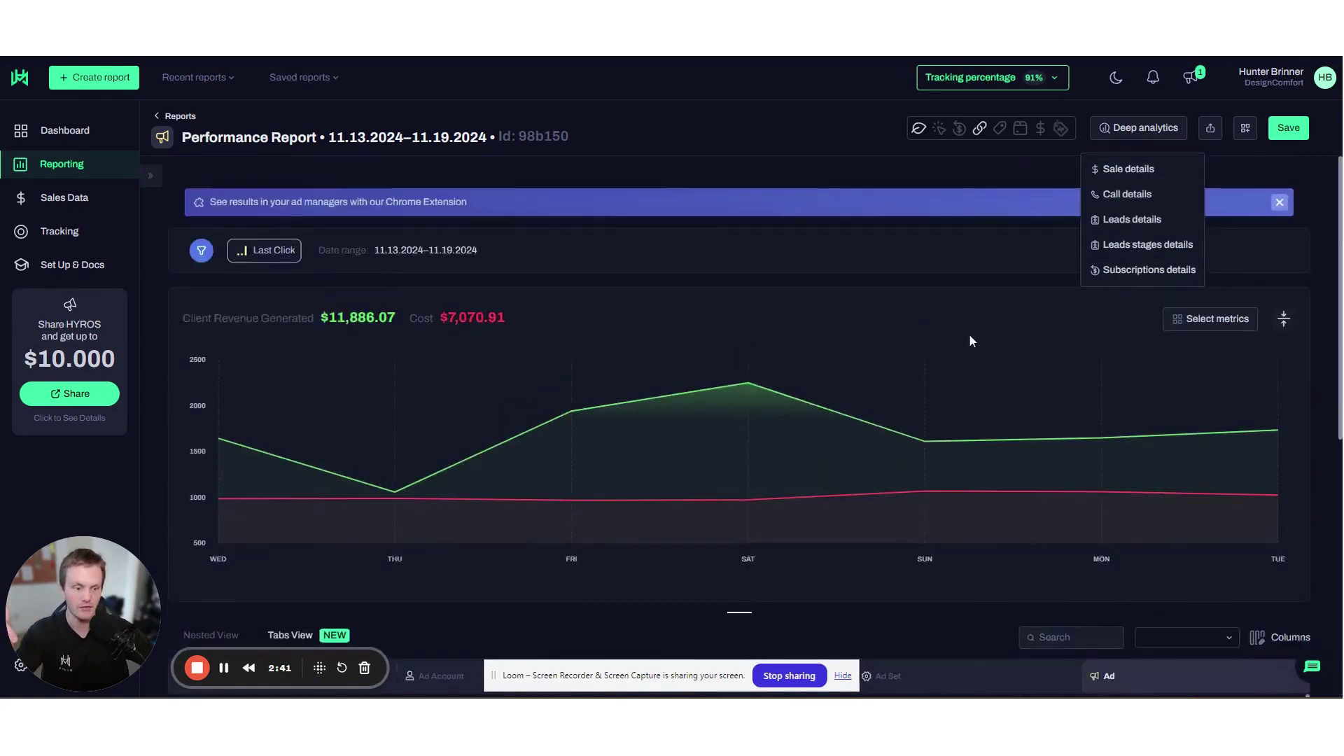
click(1273, 636)
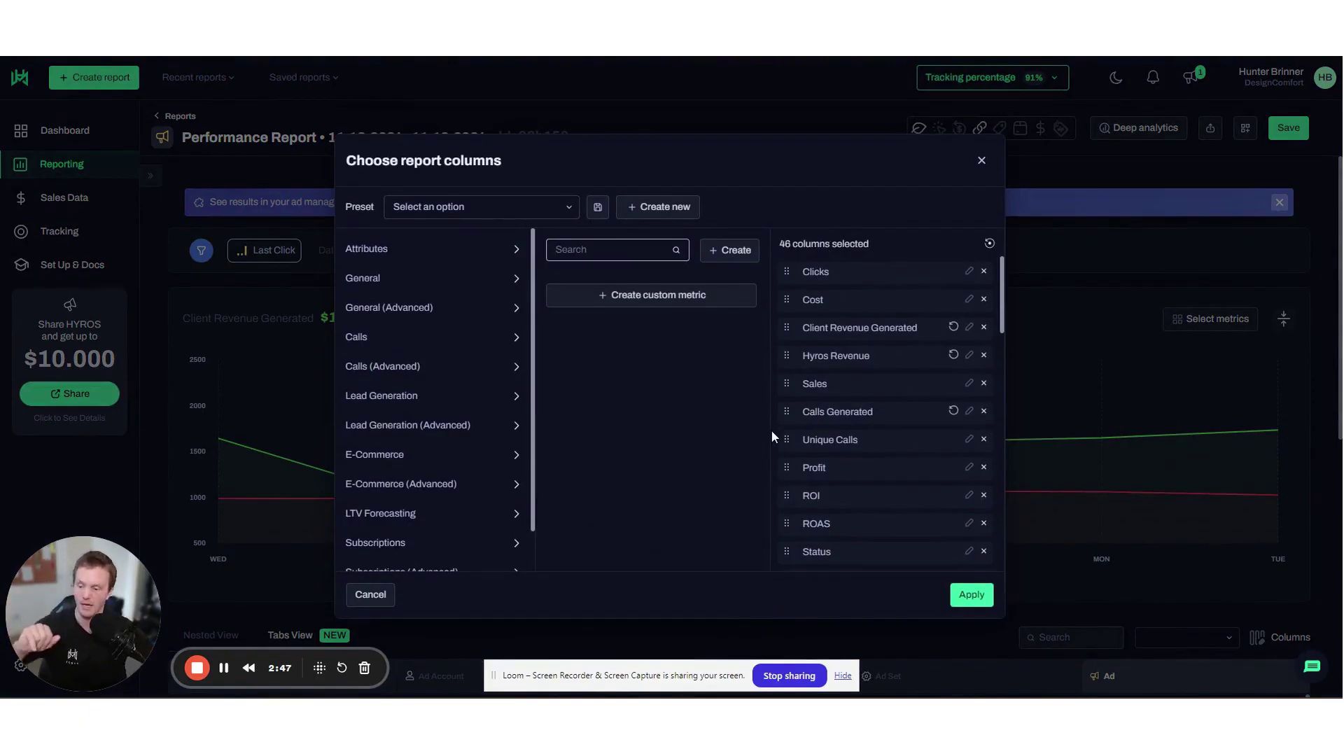
click(772, 112)
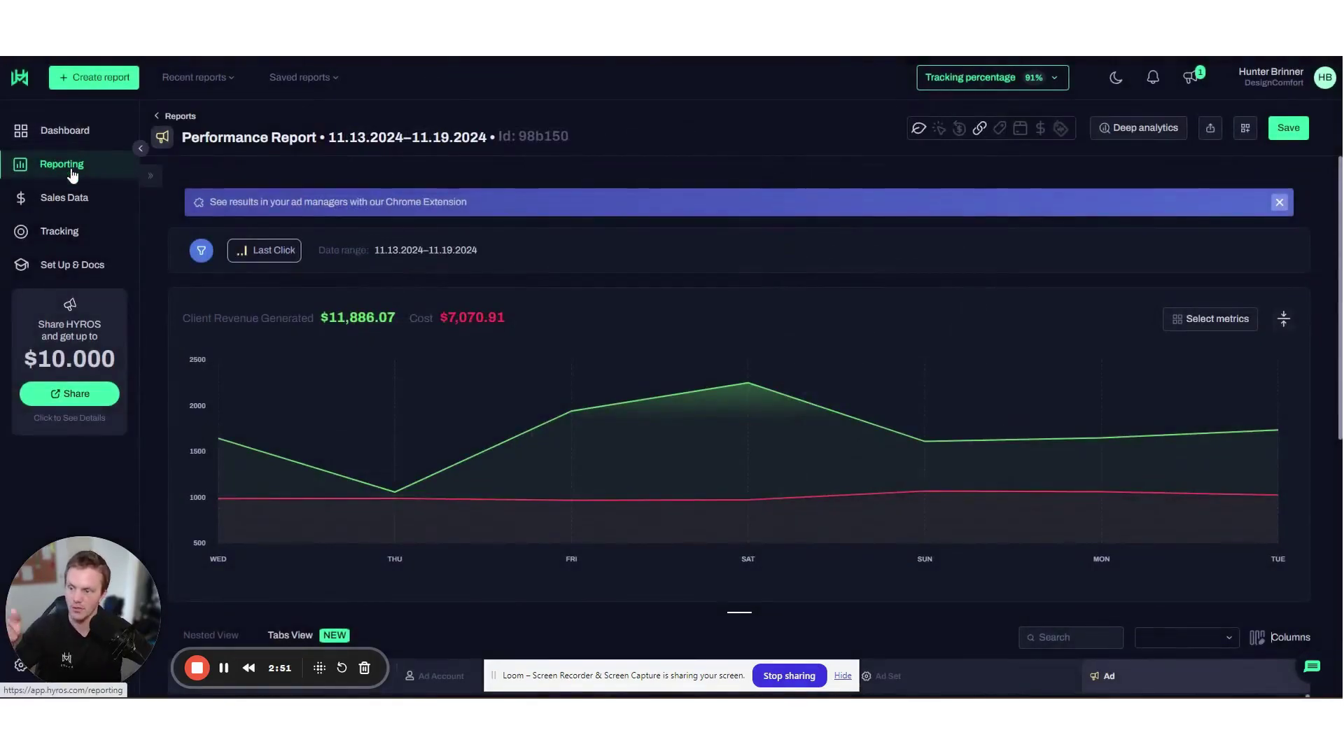
Open Reporting from the sidebar to see attribution report types and recent reports
click(72, 174)
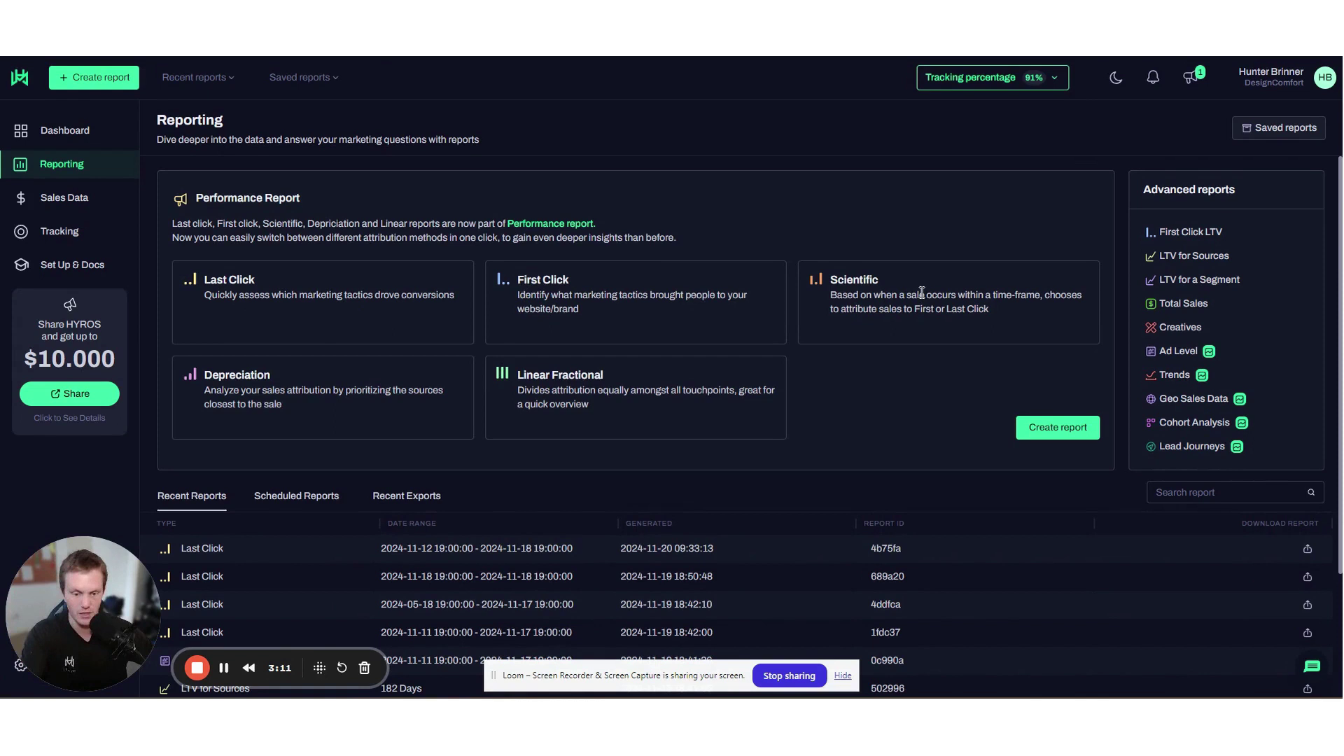
Create a new Performance Report with Scientific attribution and a 10 Days first-source window
click(1057, 439)
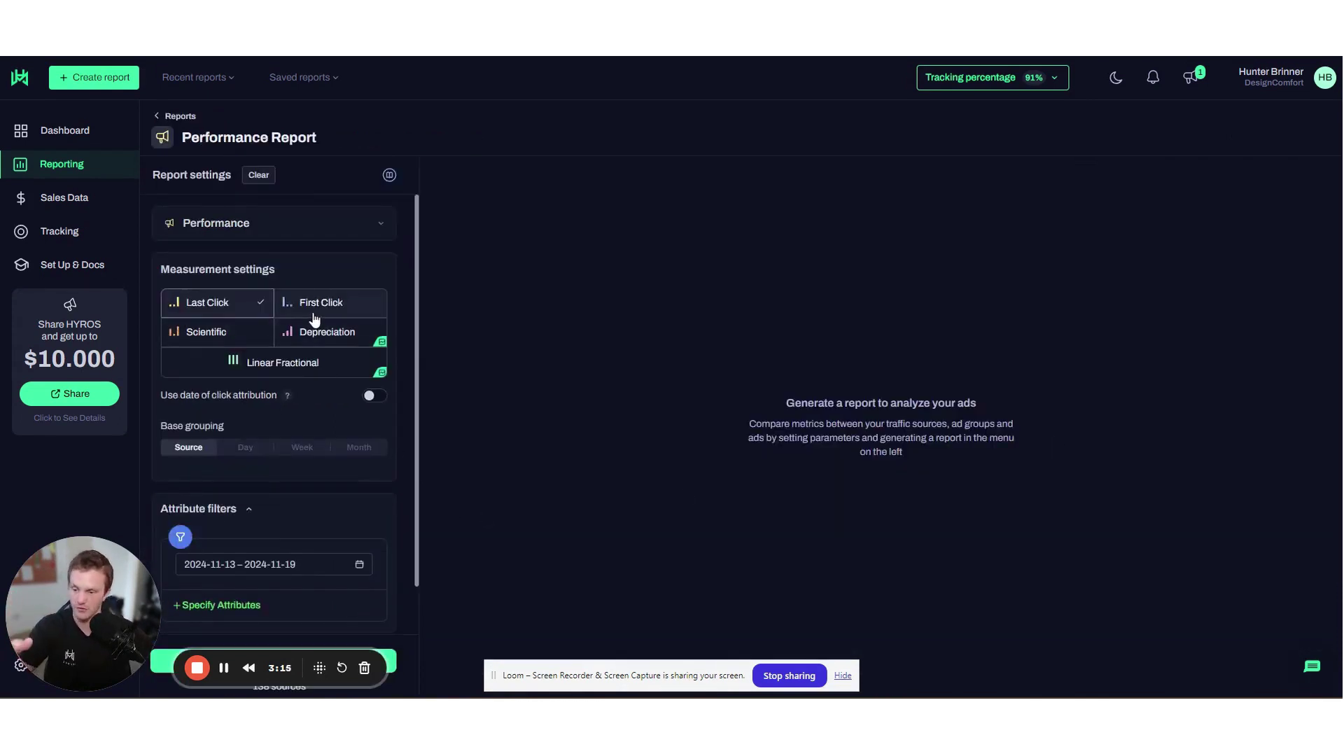
click(229, 333)
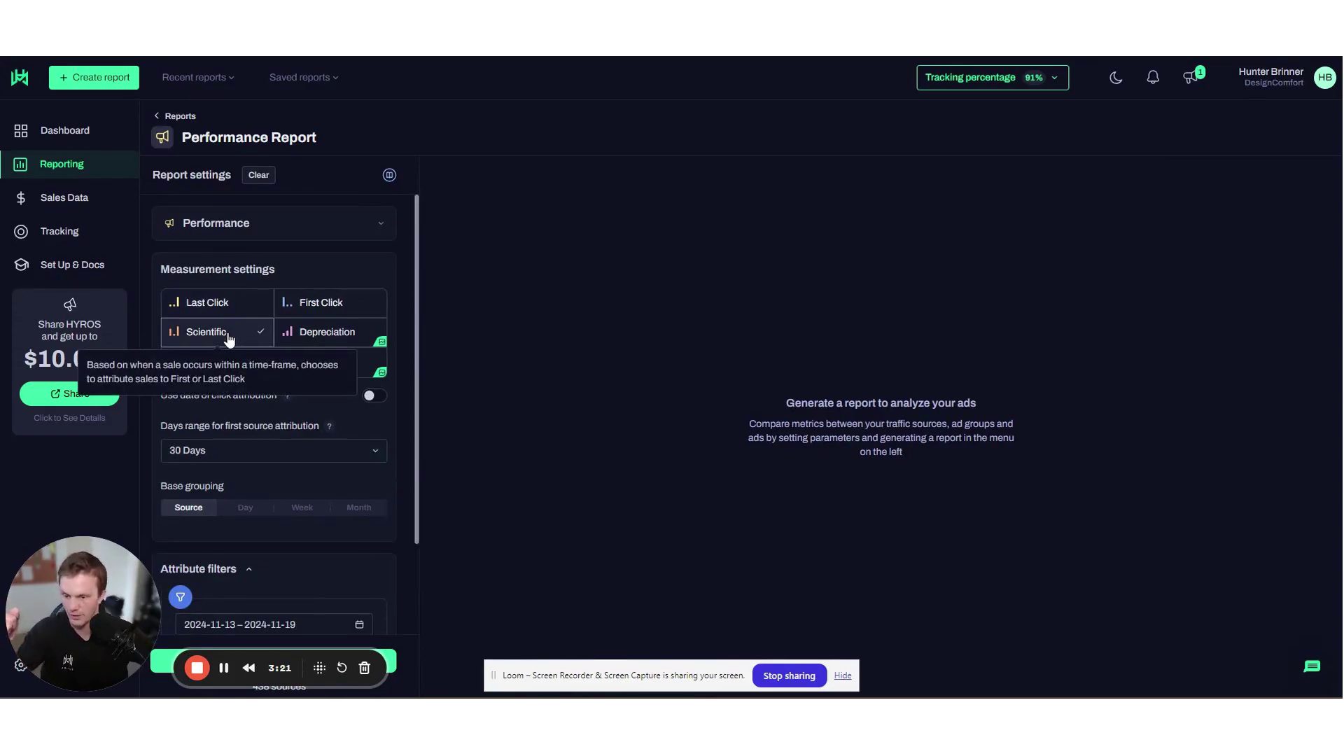
click(240, 452)
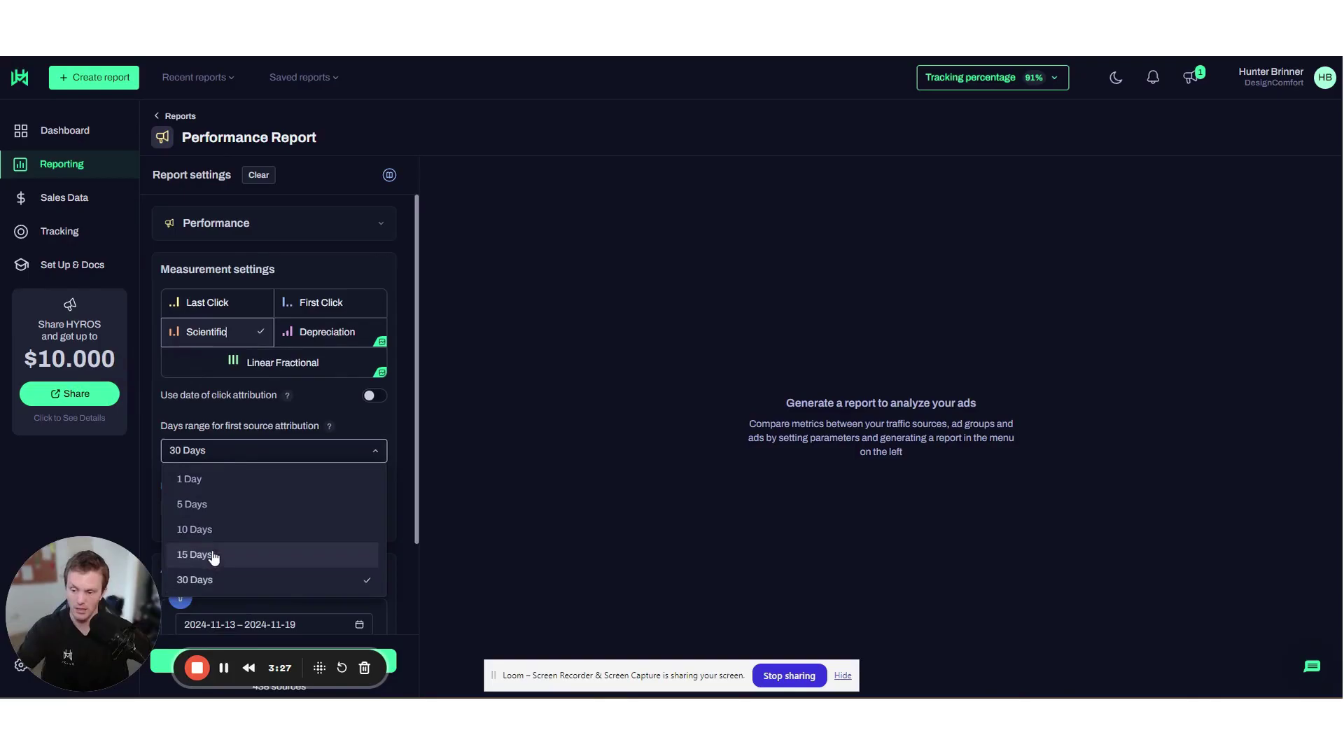
click(213, 530)
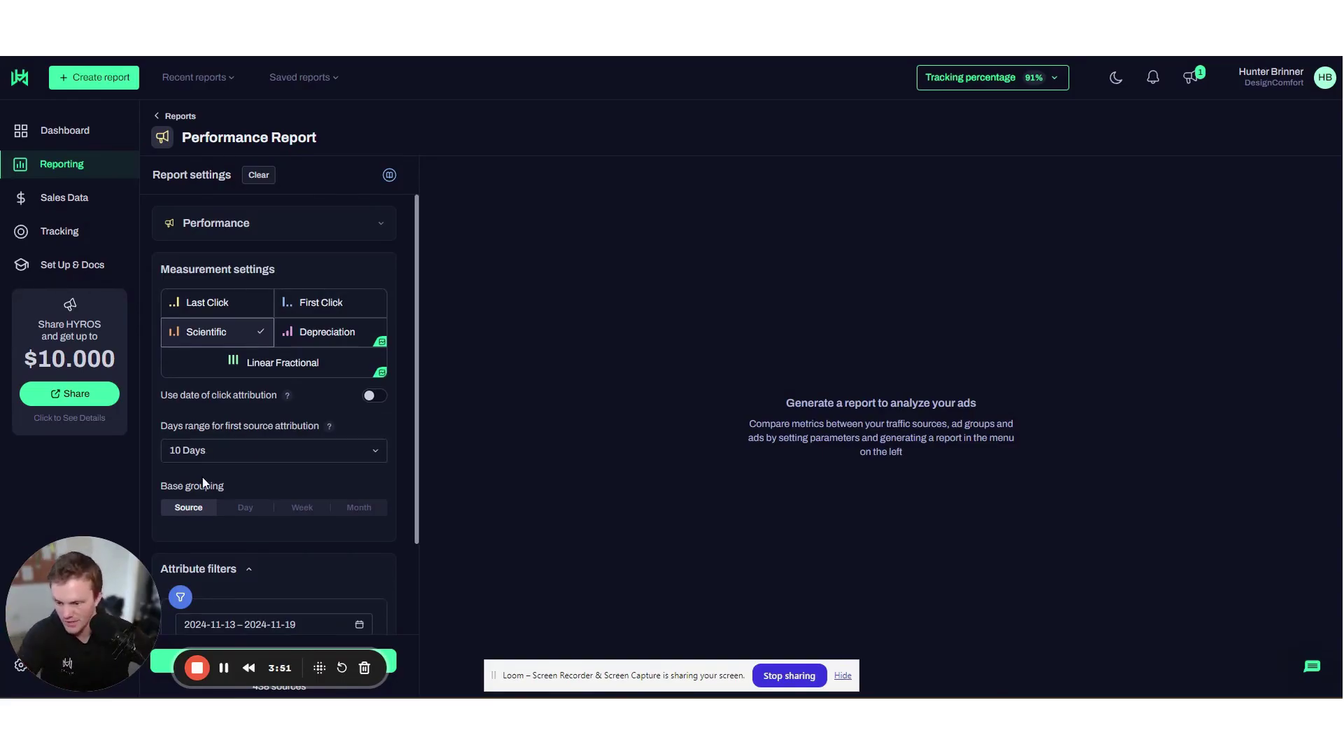
scroll(270, 449, down, 2)
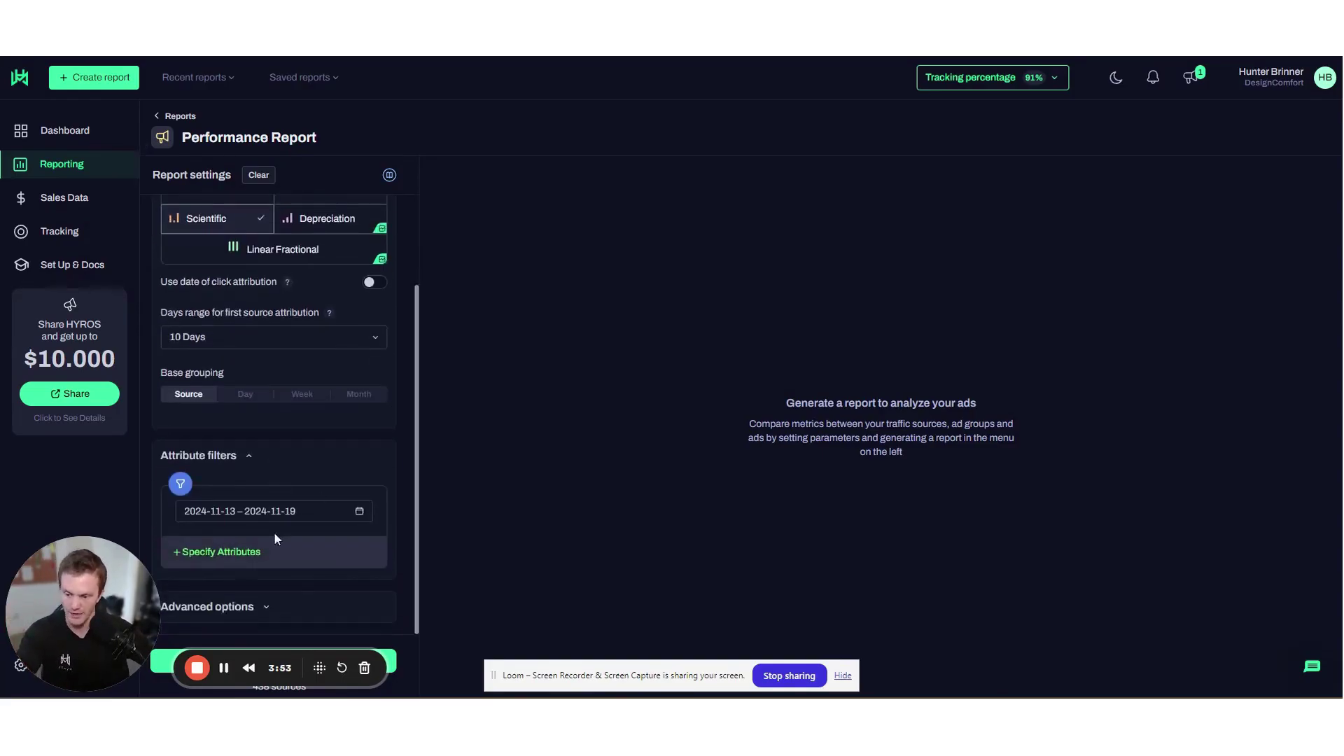
drag(70, 560, 70, 346)
Browse the Specify Attributes groups, close without adding any, and scroll to the advanced options
click(205, 554)
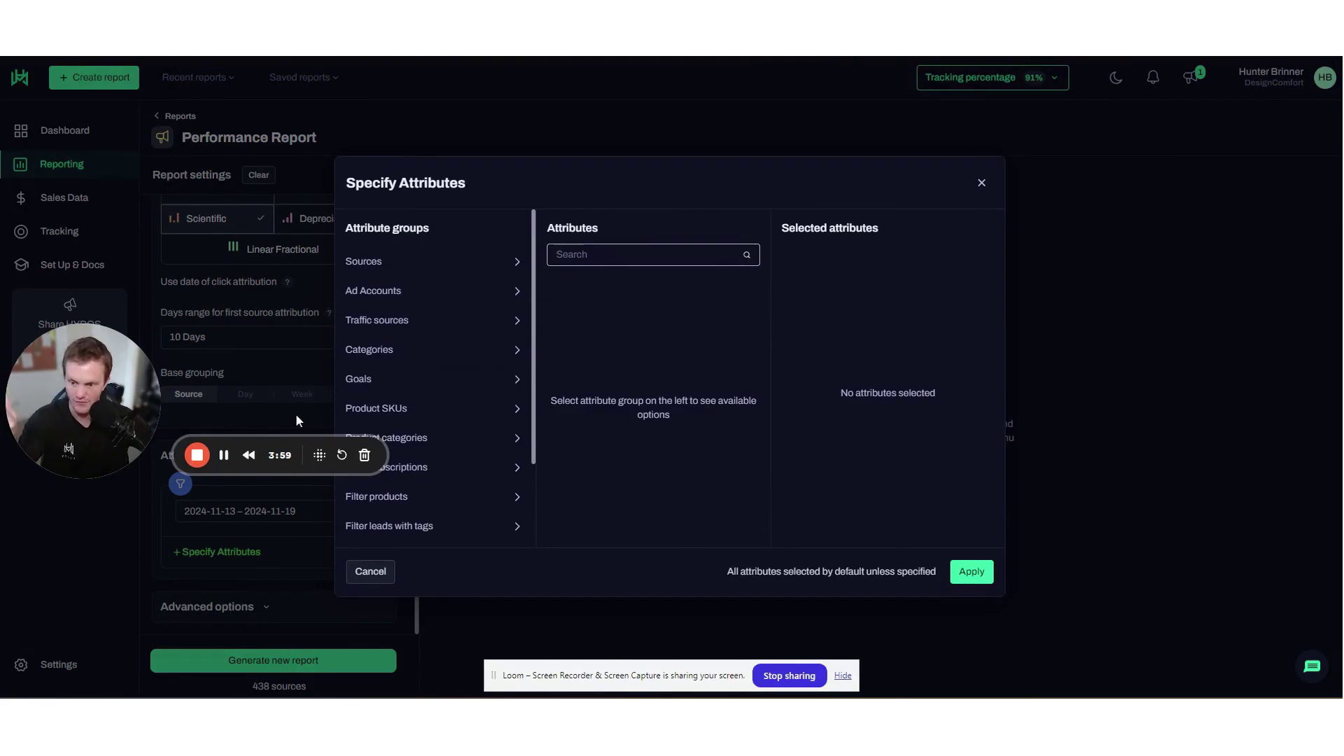
drag(107, 378, 118, 531)
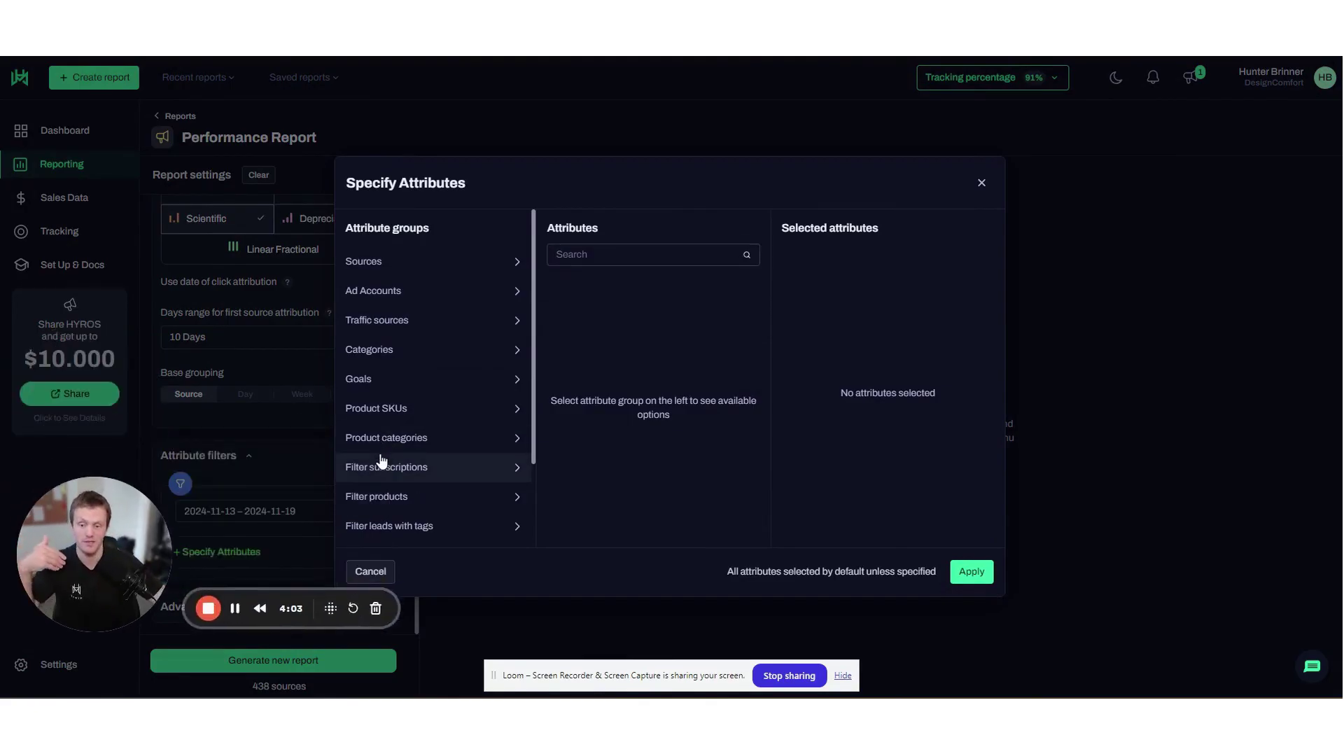
scroll(385, 469, down, 2)
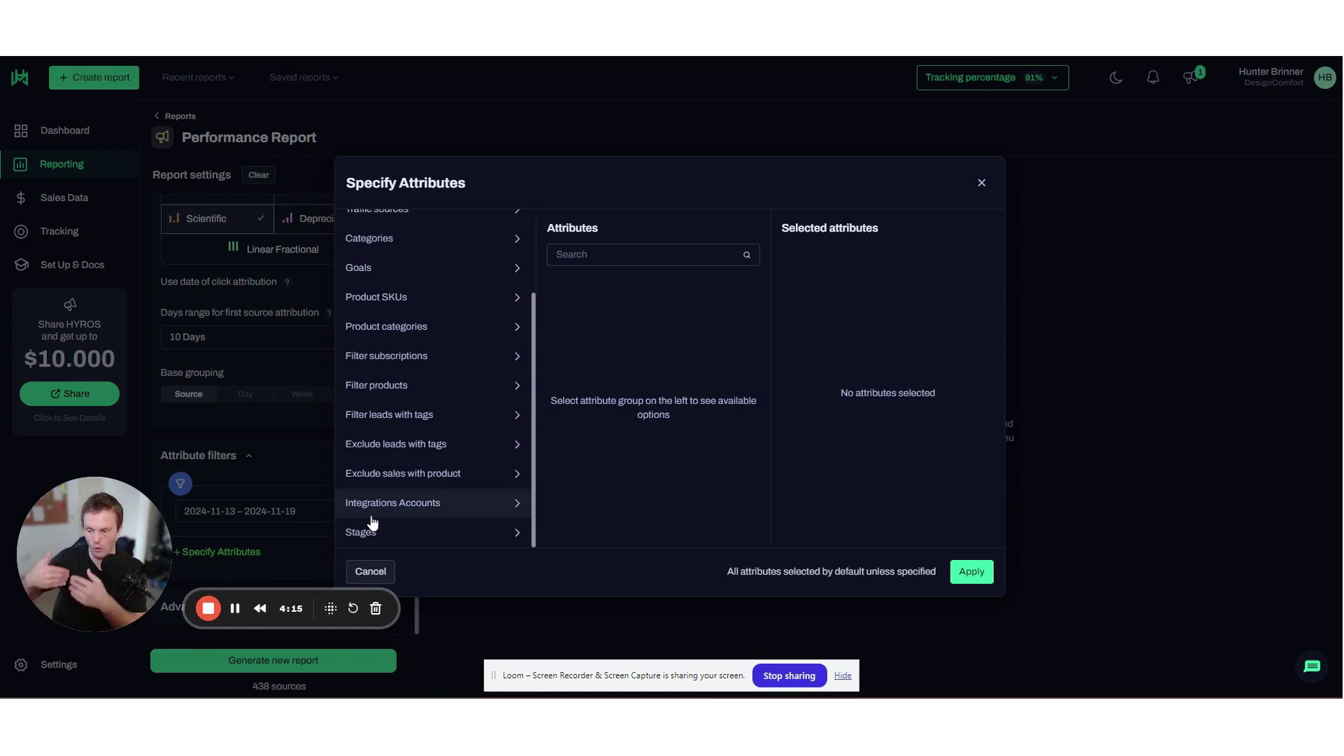
click(296, 317)
drag(111, 539, 131, 292)
Expand the advanced options and turn on Include no source sales
click(238, 605)
scroll(203, 504, down, 2)
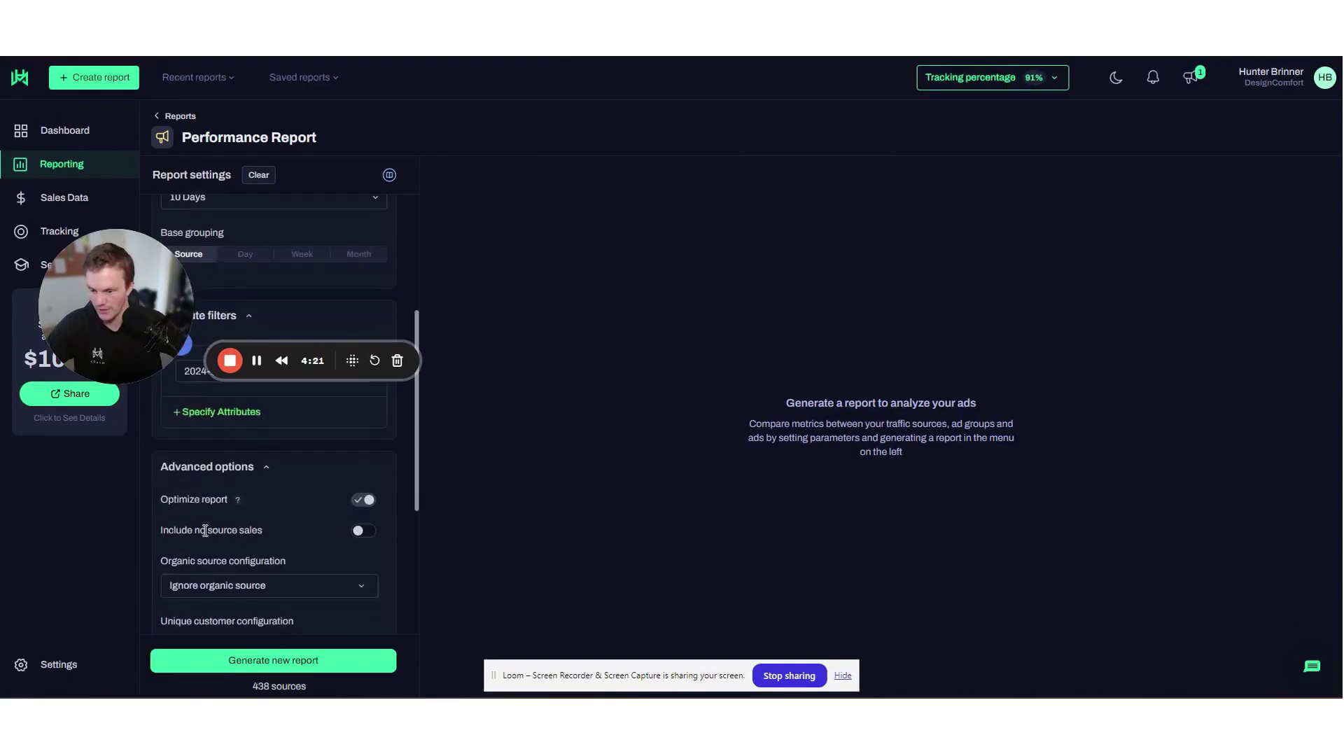
click(363, 534)
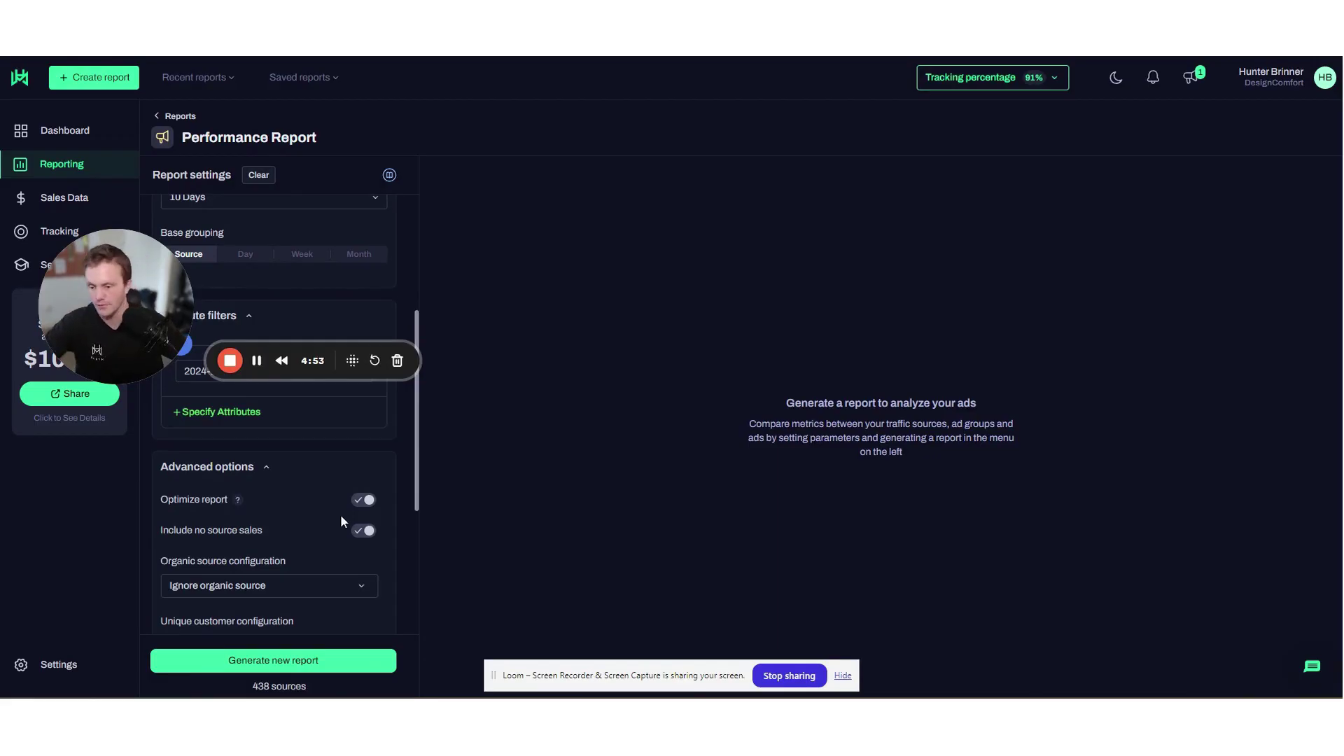
scroll(205, 514, down, 3)
Try Include for organic source, revert it to Ignore, and turn on Ignore recurring sales
click(197, 455)
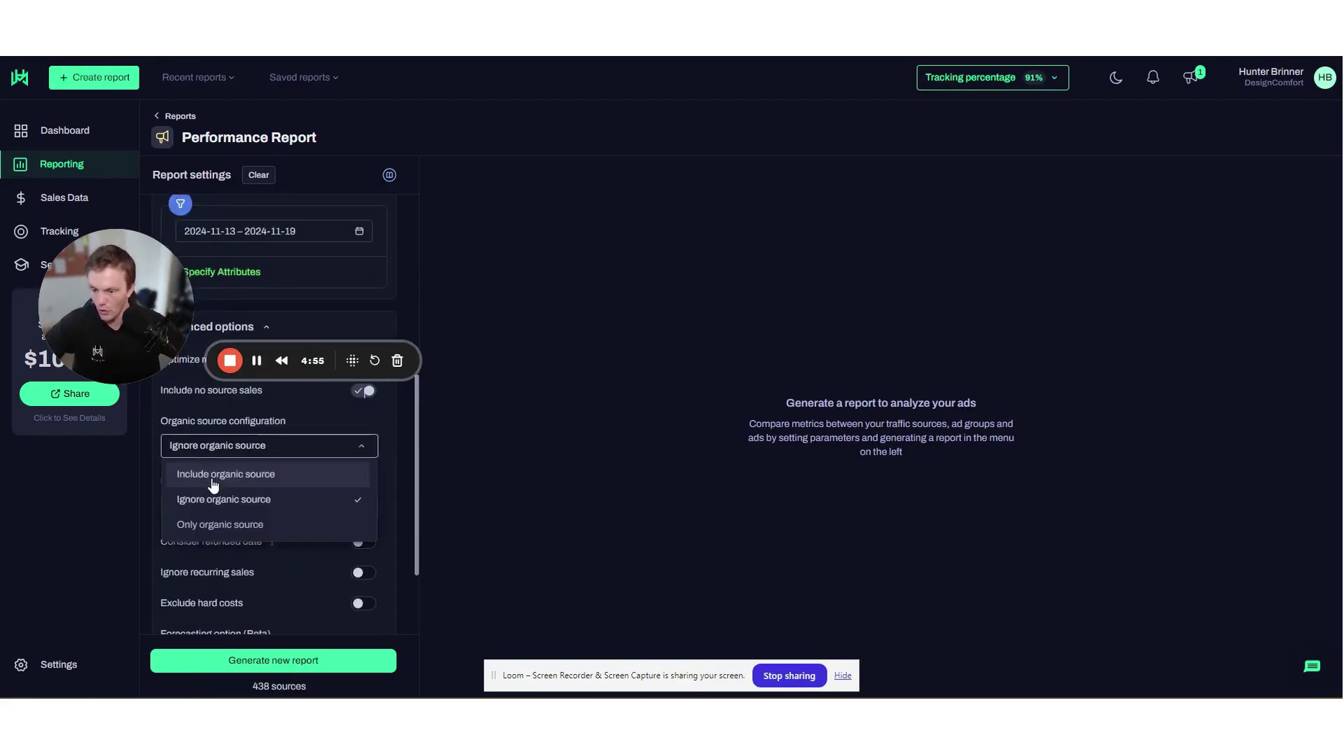
click(212, 473)
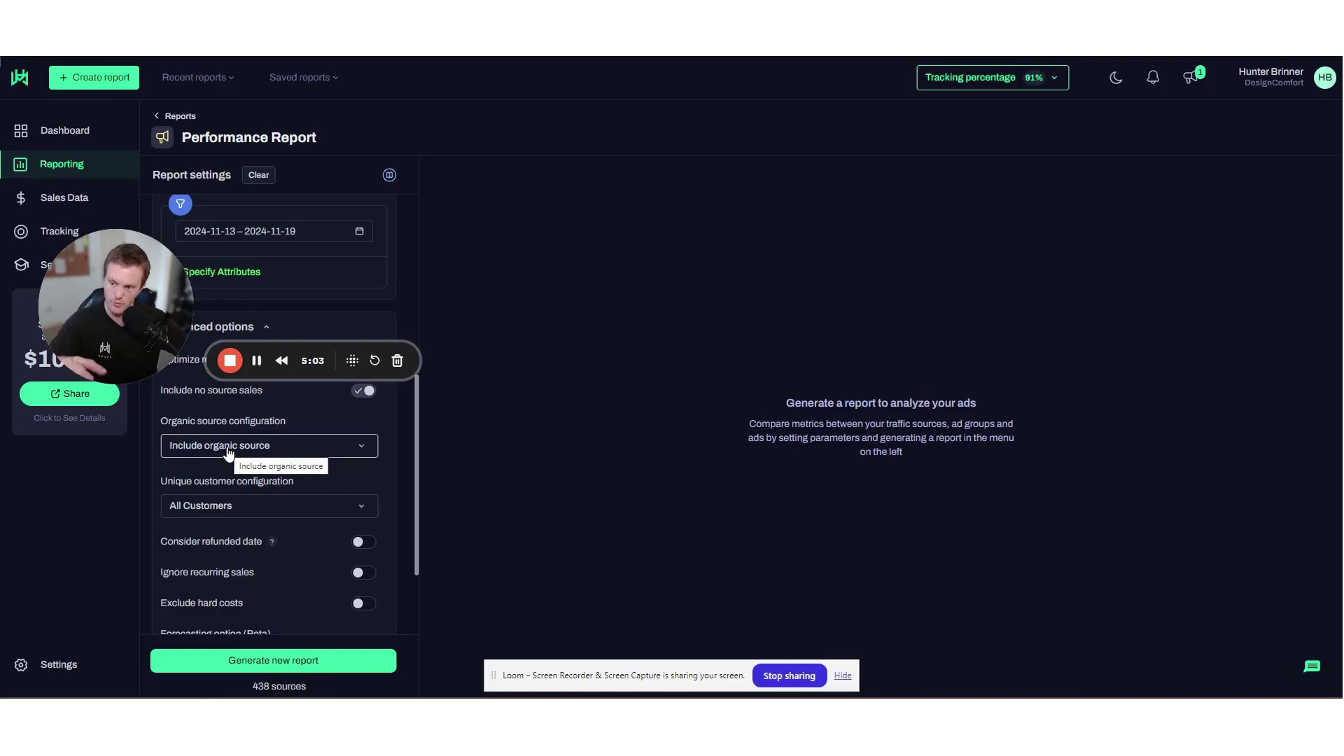
click(228, 455)
click(229, 500)
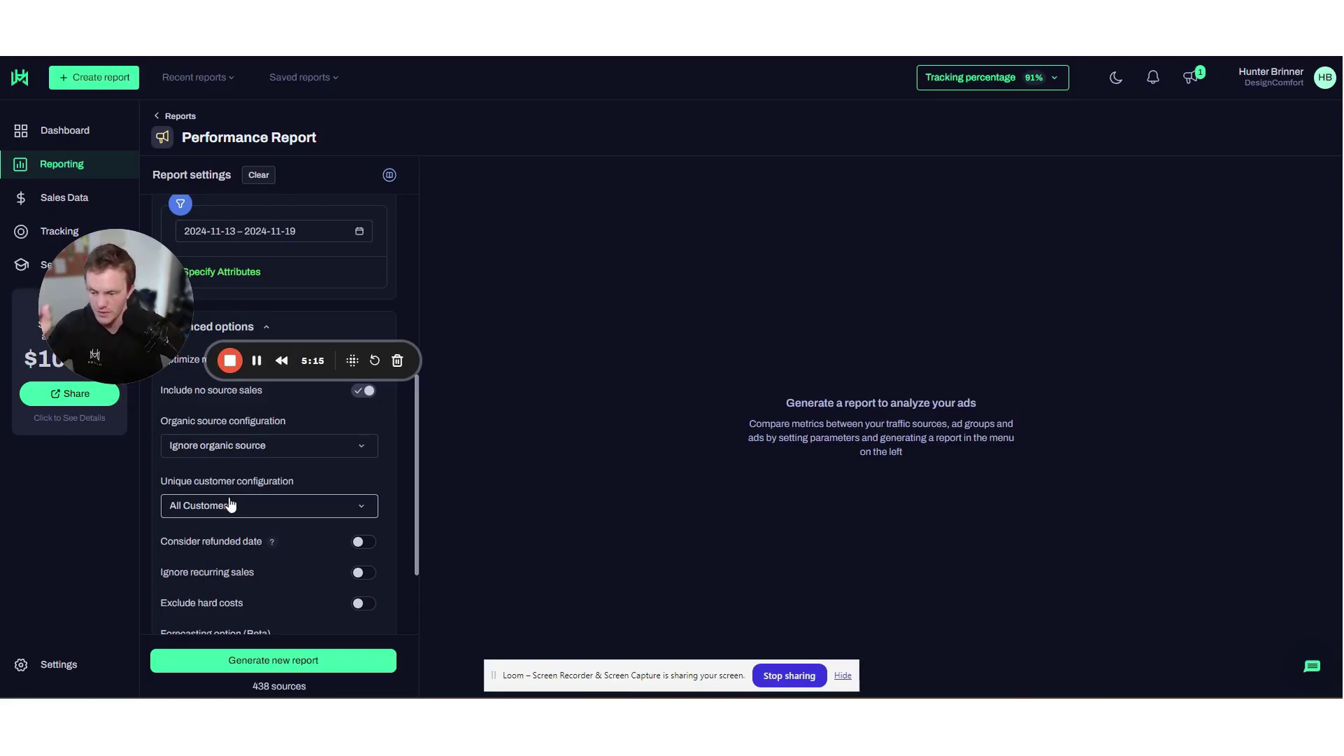
click(361, 573)
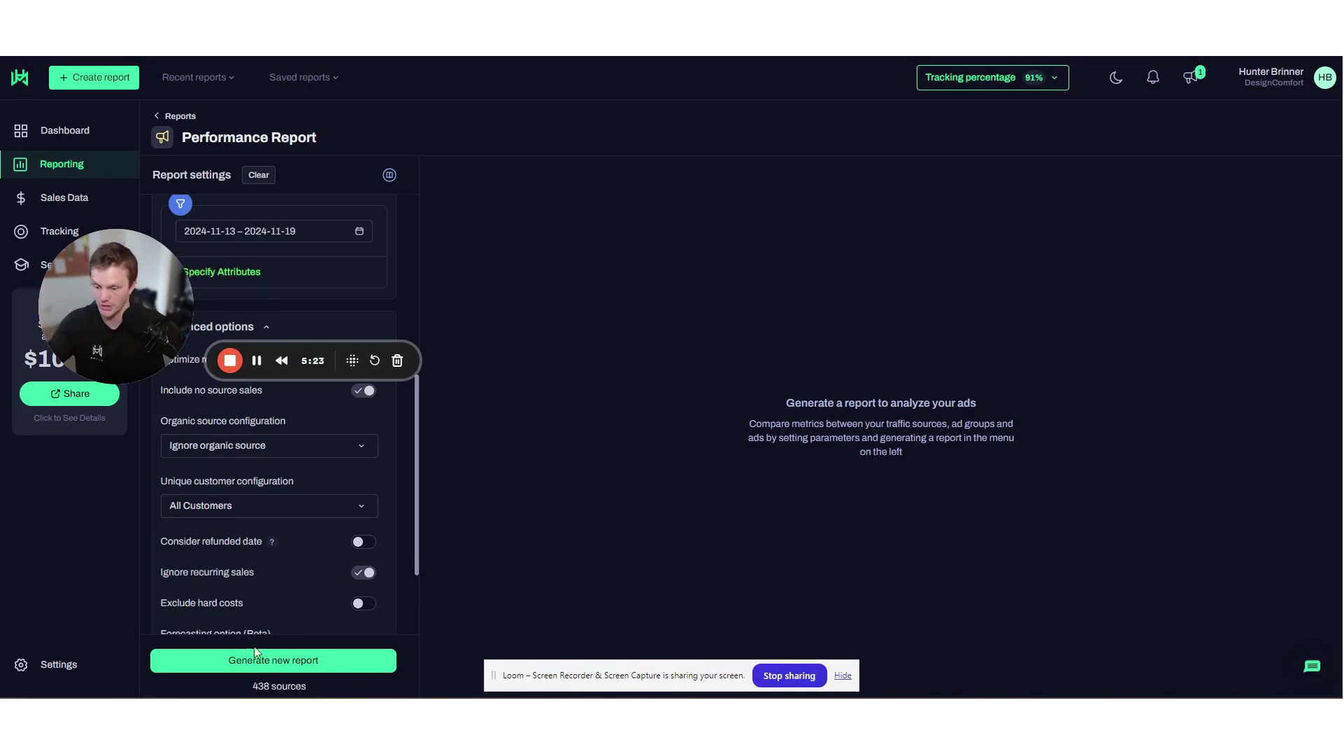
Generate the report ($16,944.11 revenue), expand meta in Nested View, then return to Tabs View
click(280, 665)
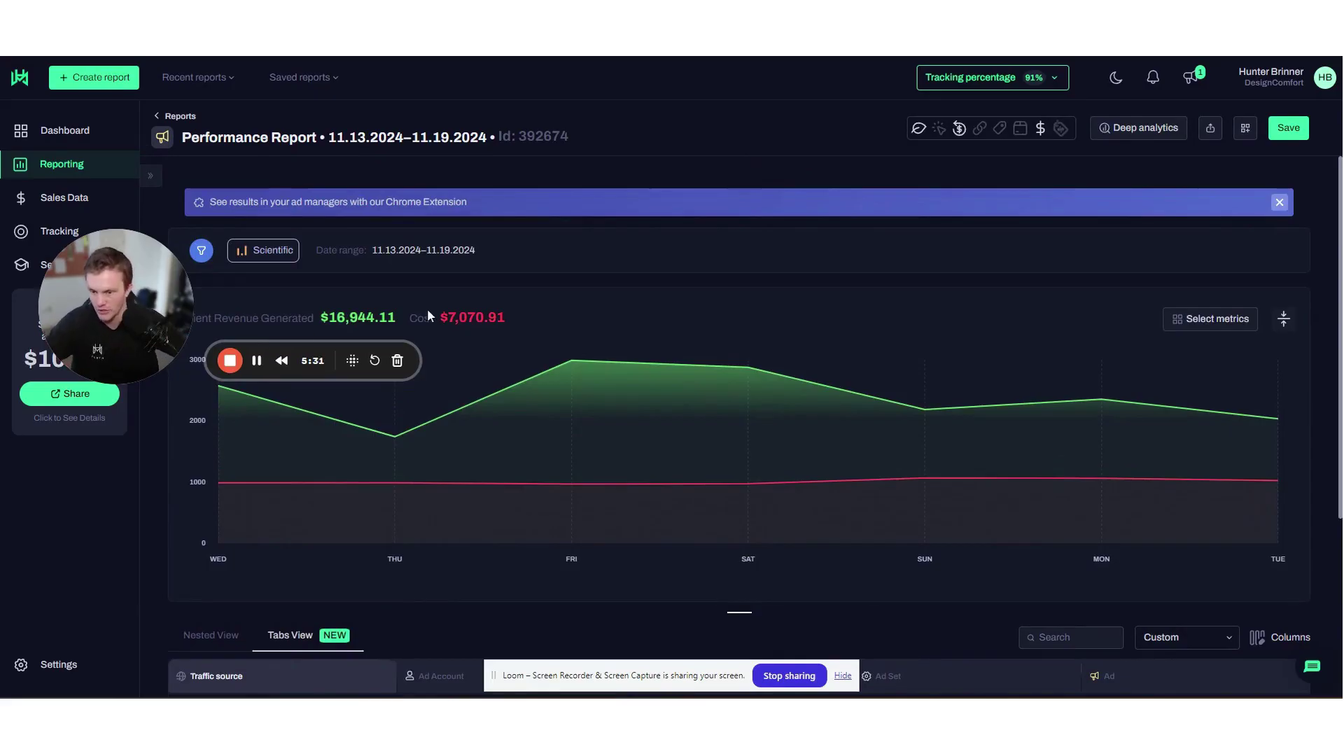
scroll(483, 329, down, 4)
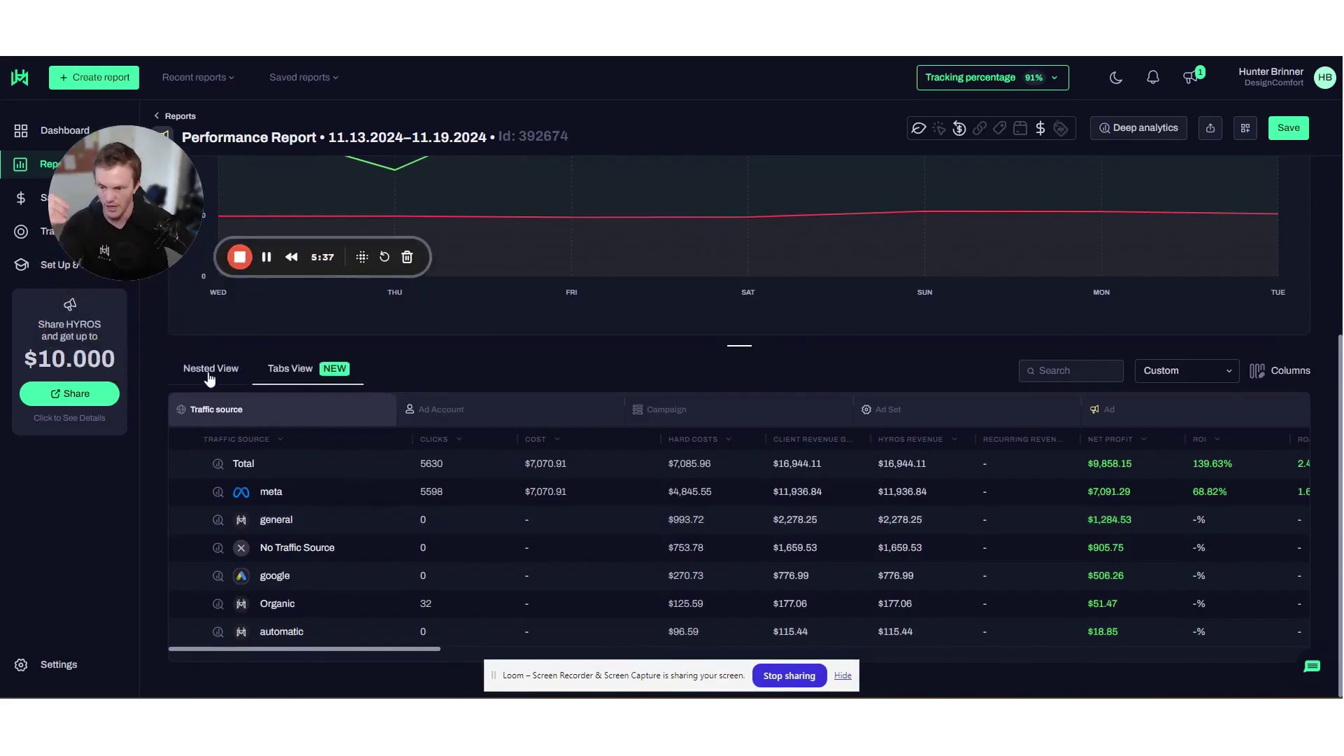
click(212, 367)
scroll(245, 556, down, 3)
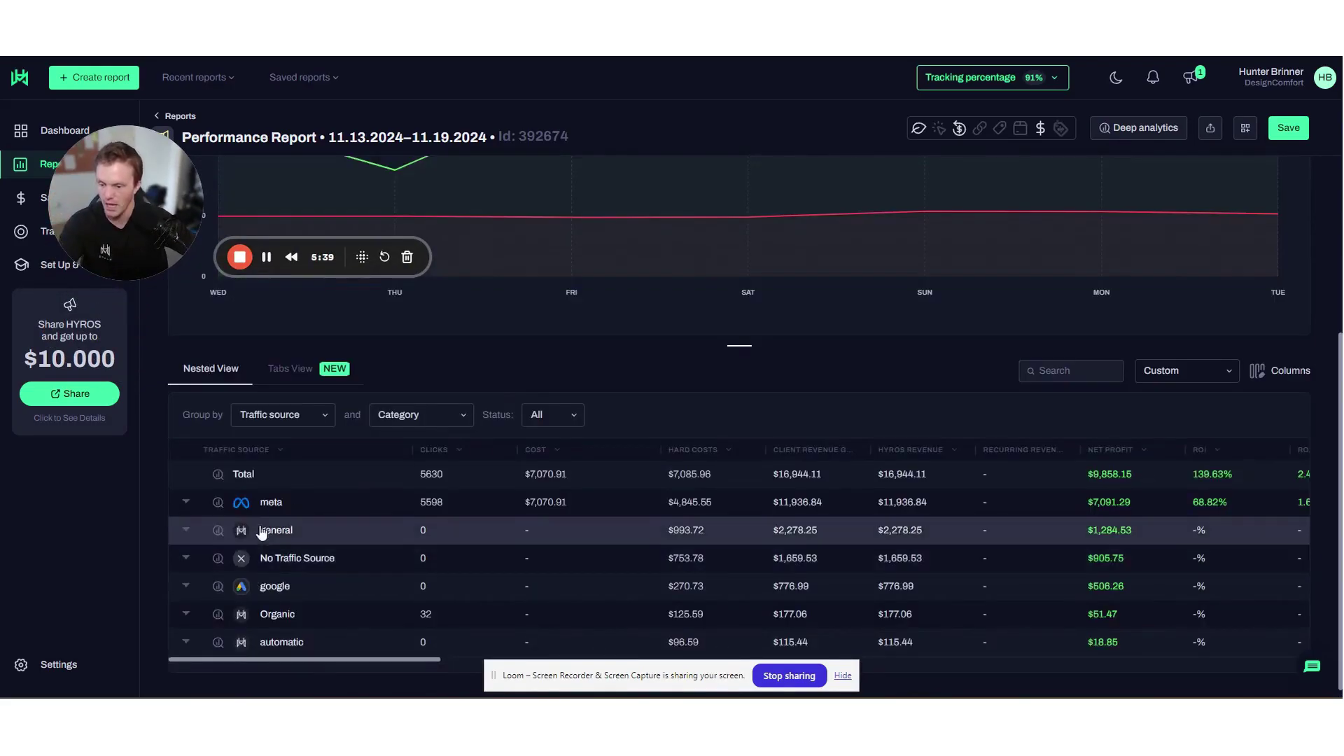
click(266, 414)
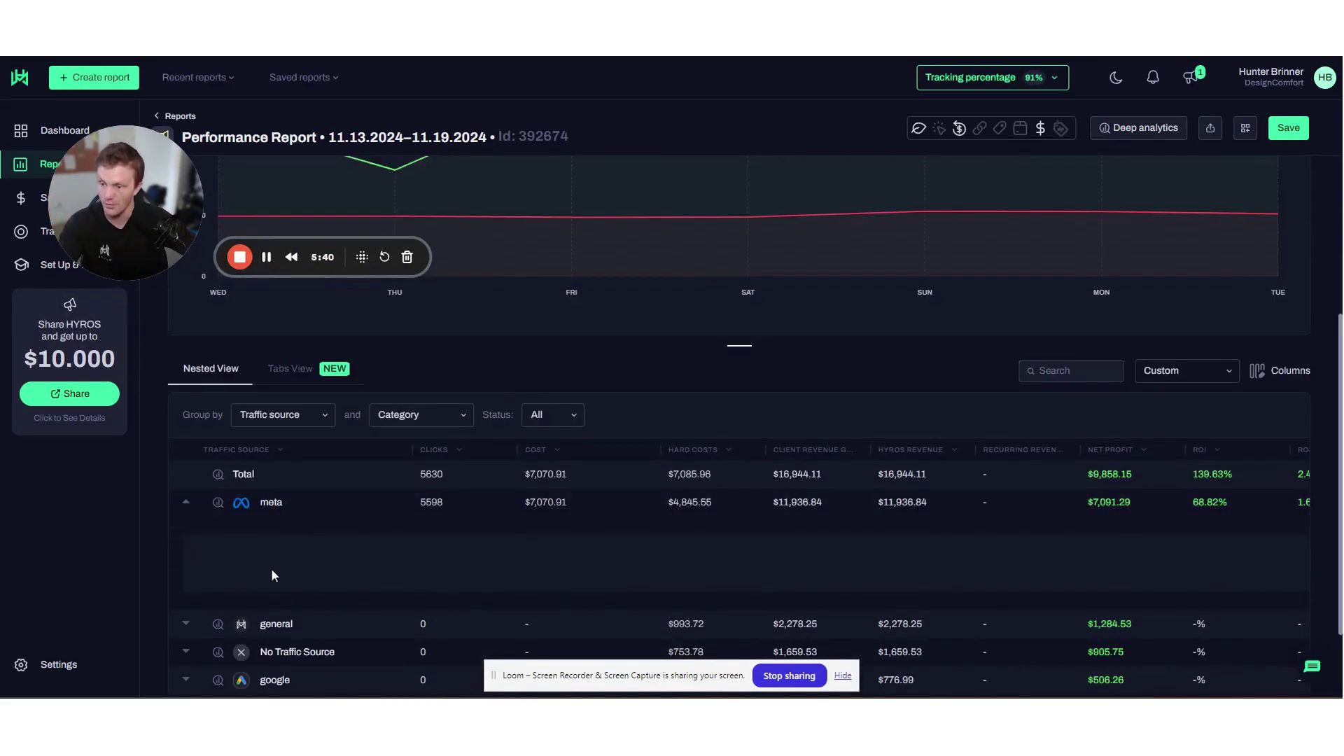
click(303, 376)
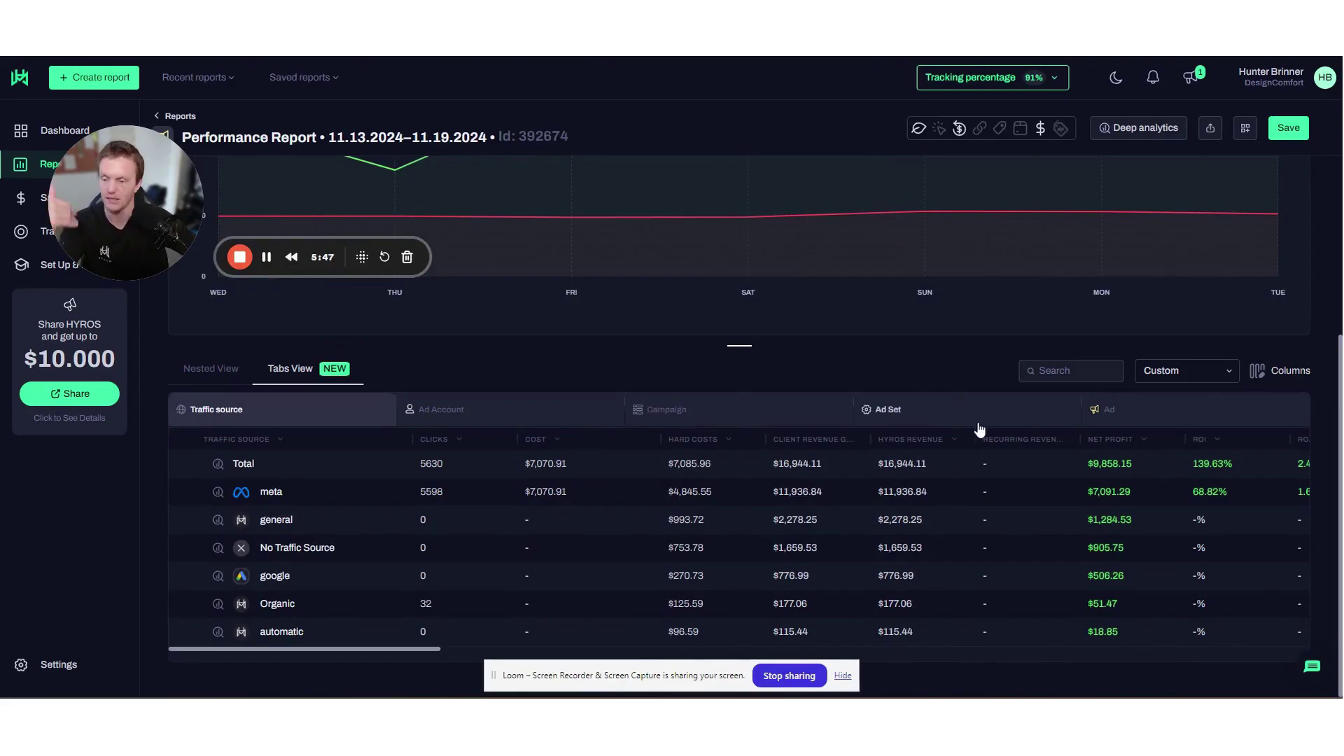
Move Recurring Revenue above Client Revenue Generated, browse Calls metrics, and abandon a 'dasd' preset
click(1258, 371)
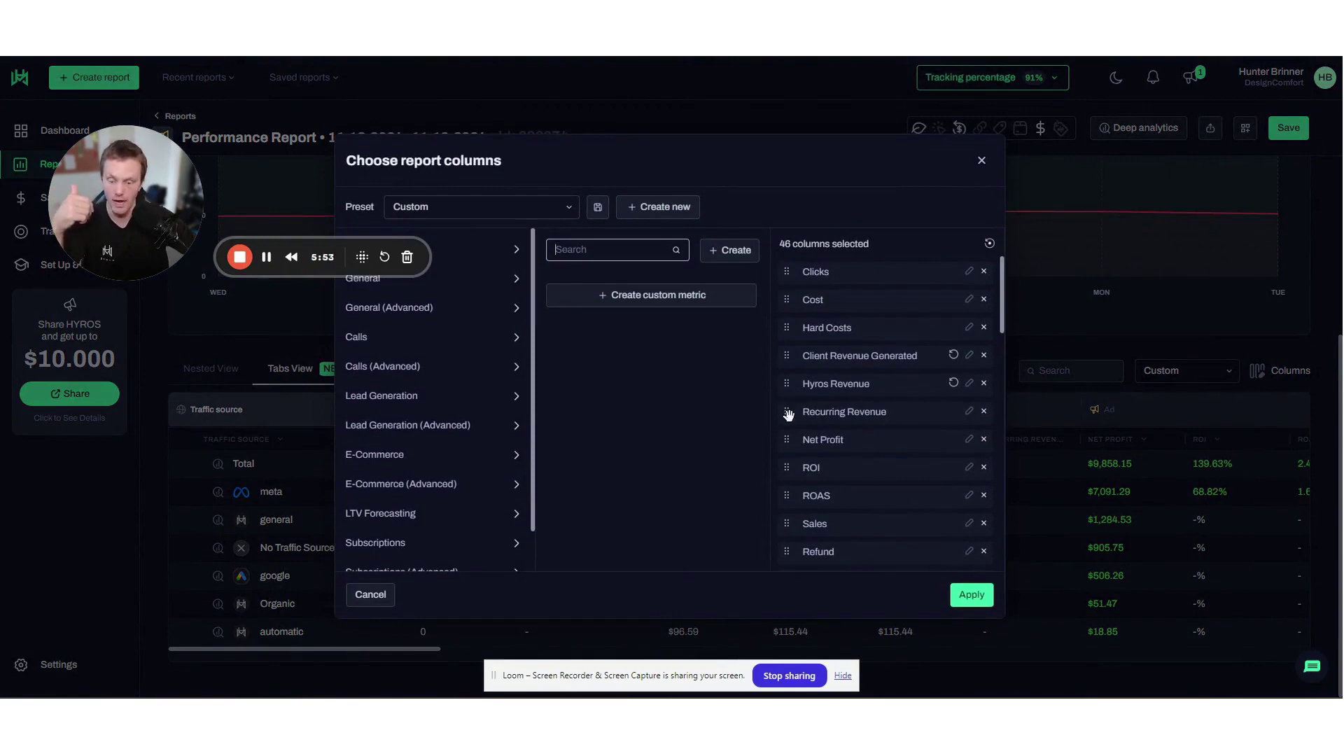
drag(788, 415, 805, 356)
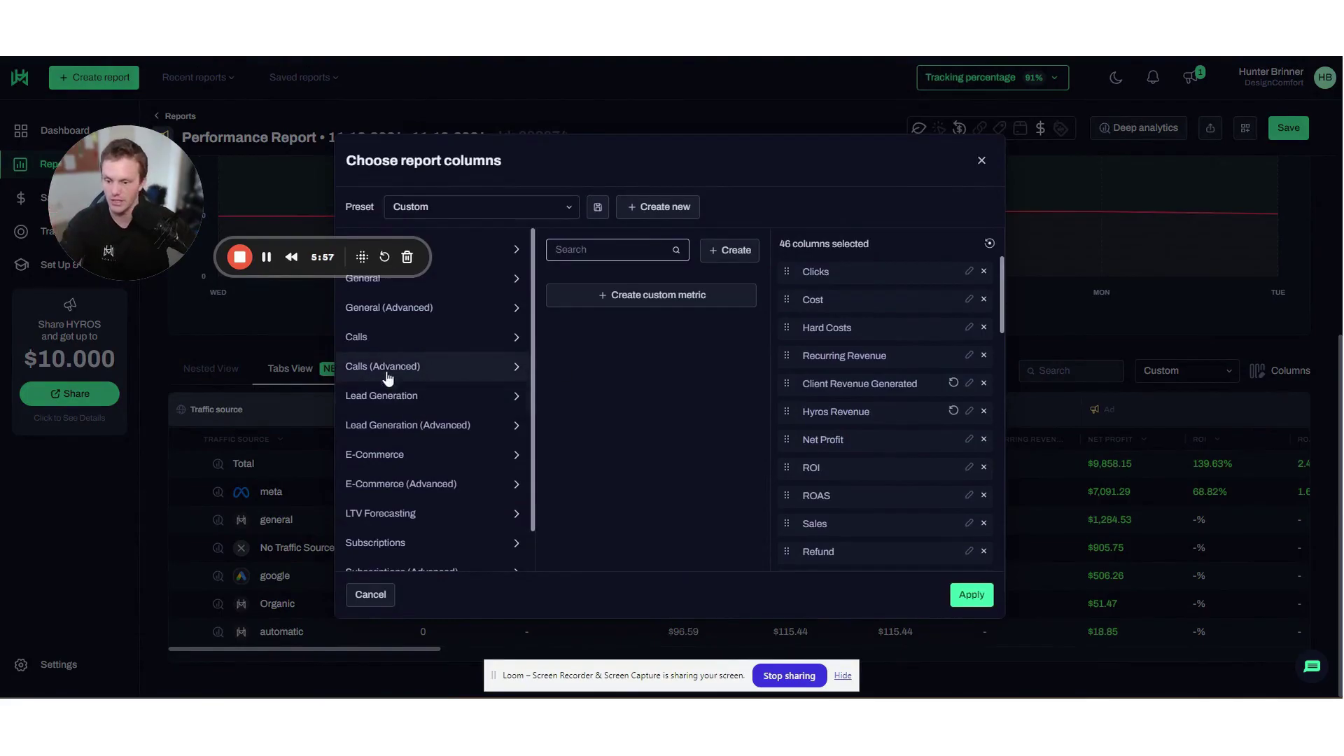
click(372, 338)
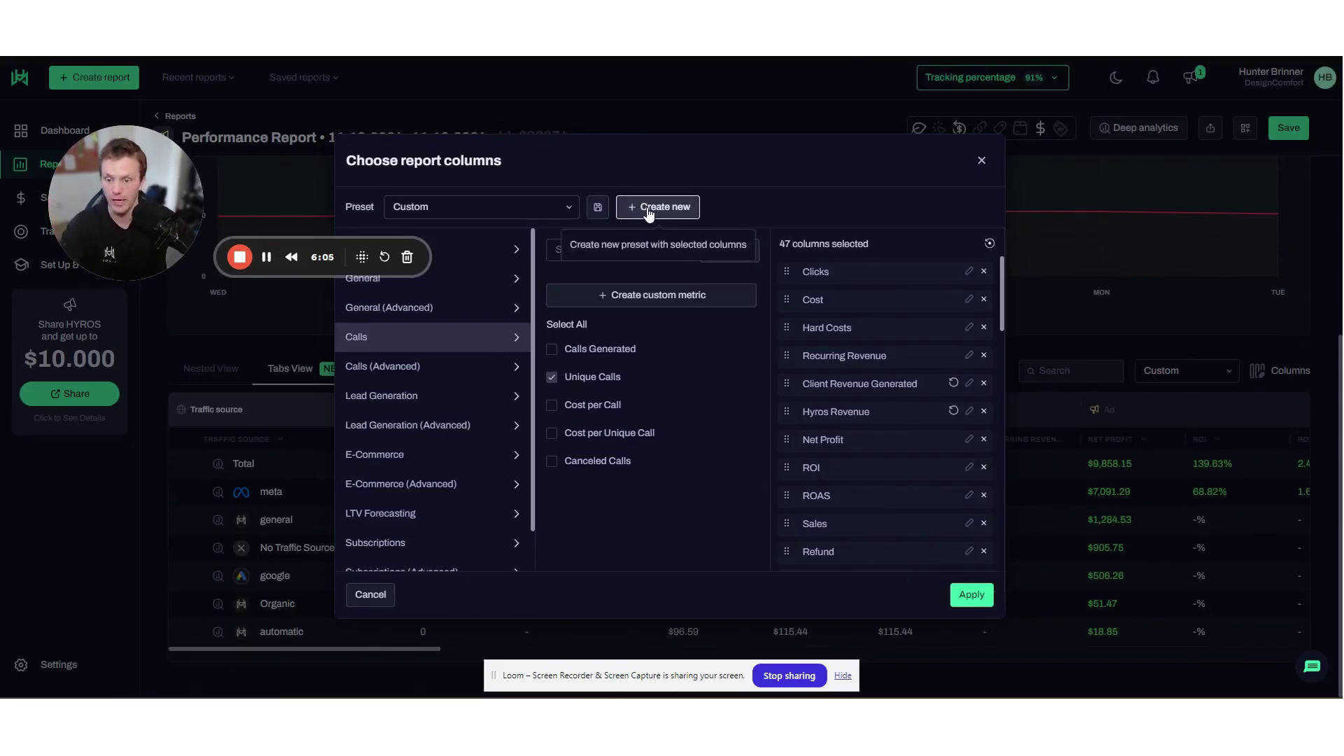
click(648, 209)
text(dasd)
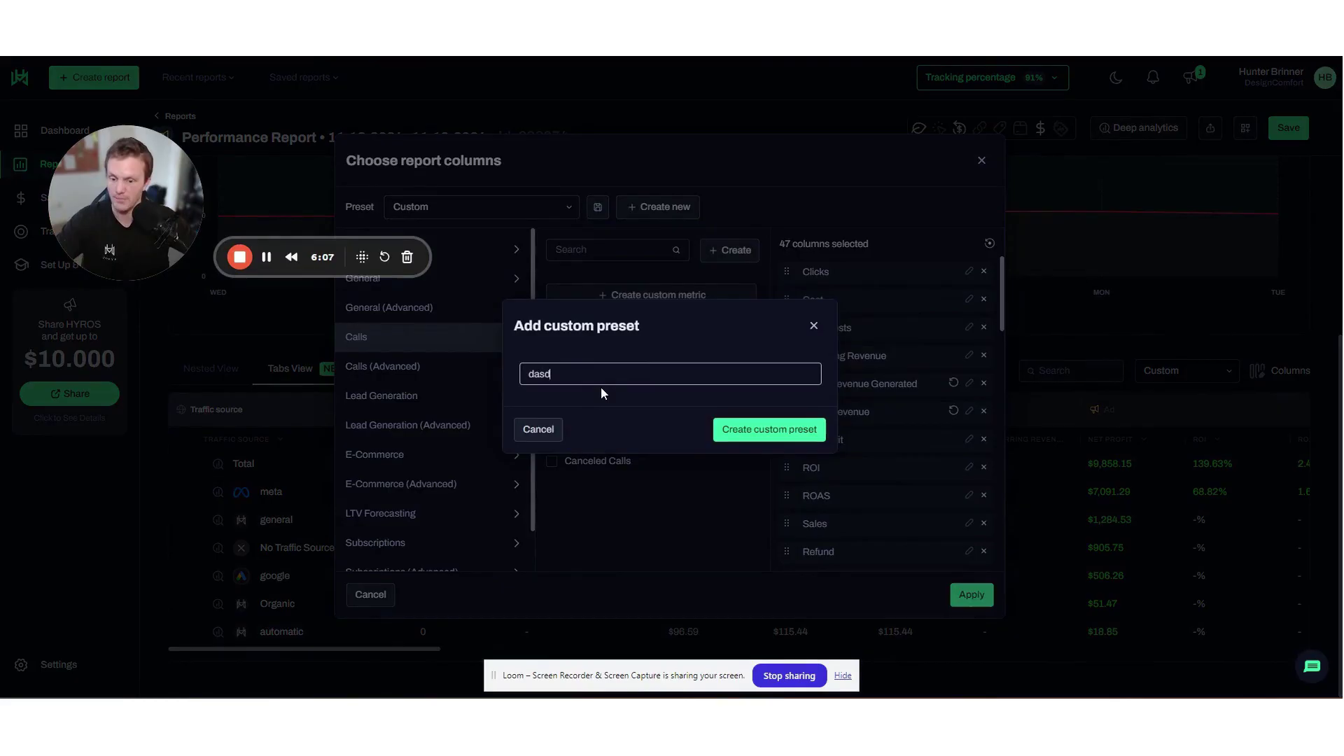
click(813, 326)
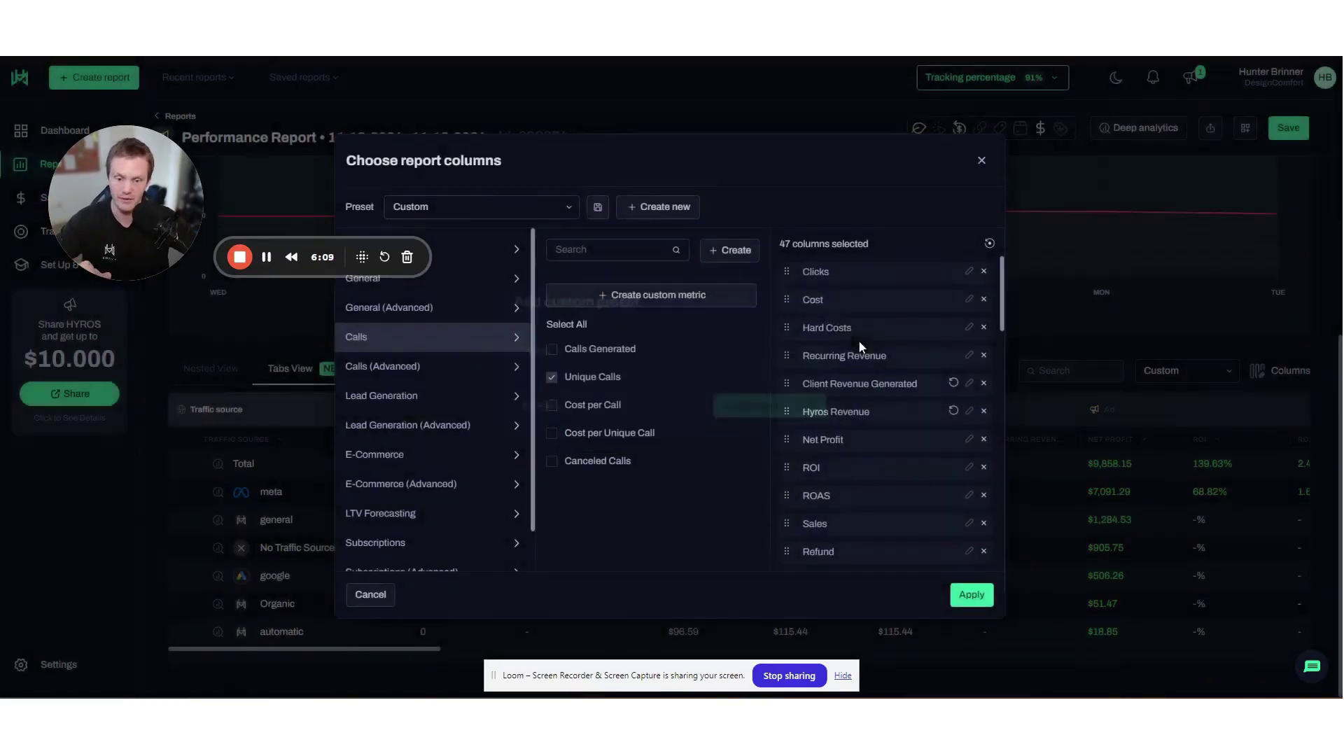
Close the column chooser and apply the 'new new' column preset
click(982, 160)
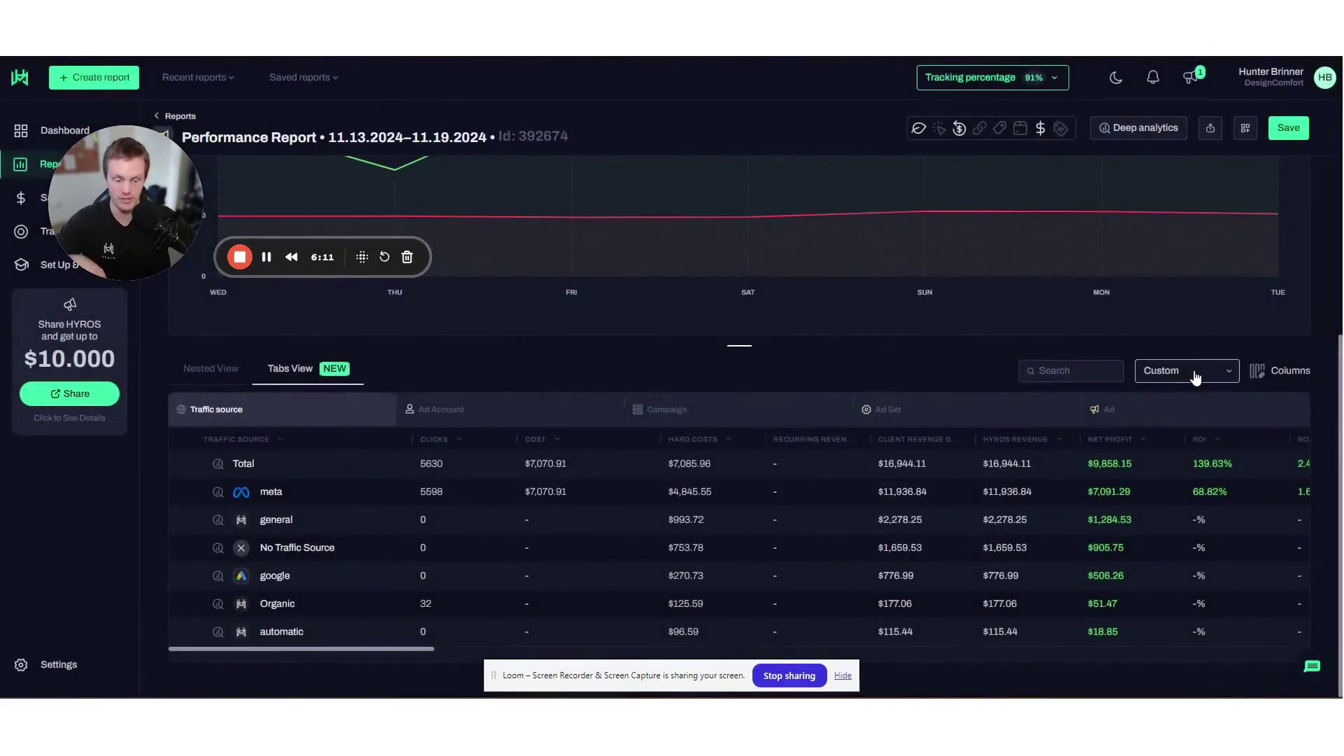
click(1195, 377)
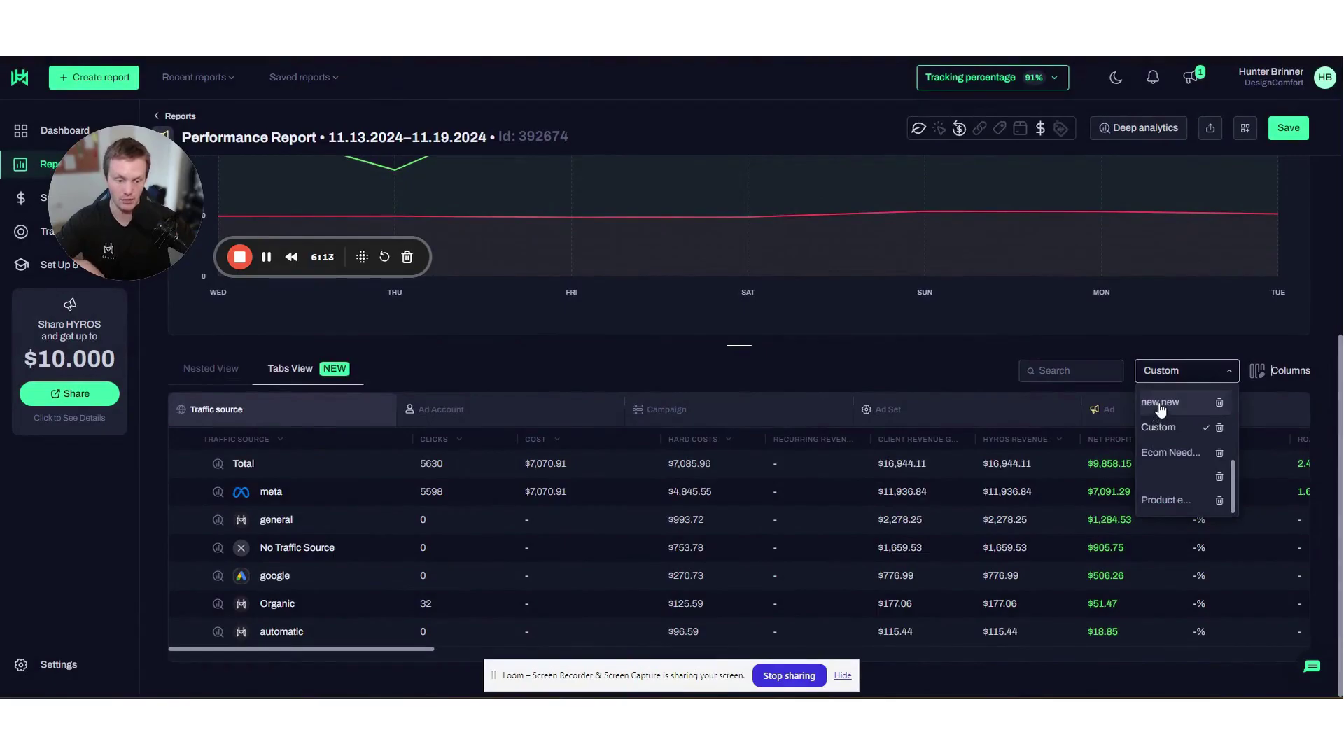
click(1160, 405)
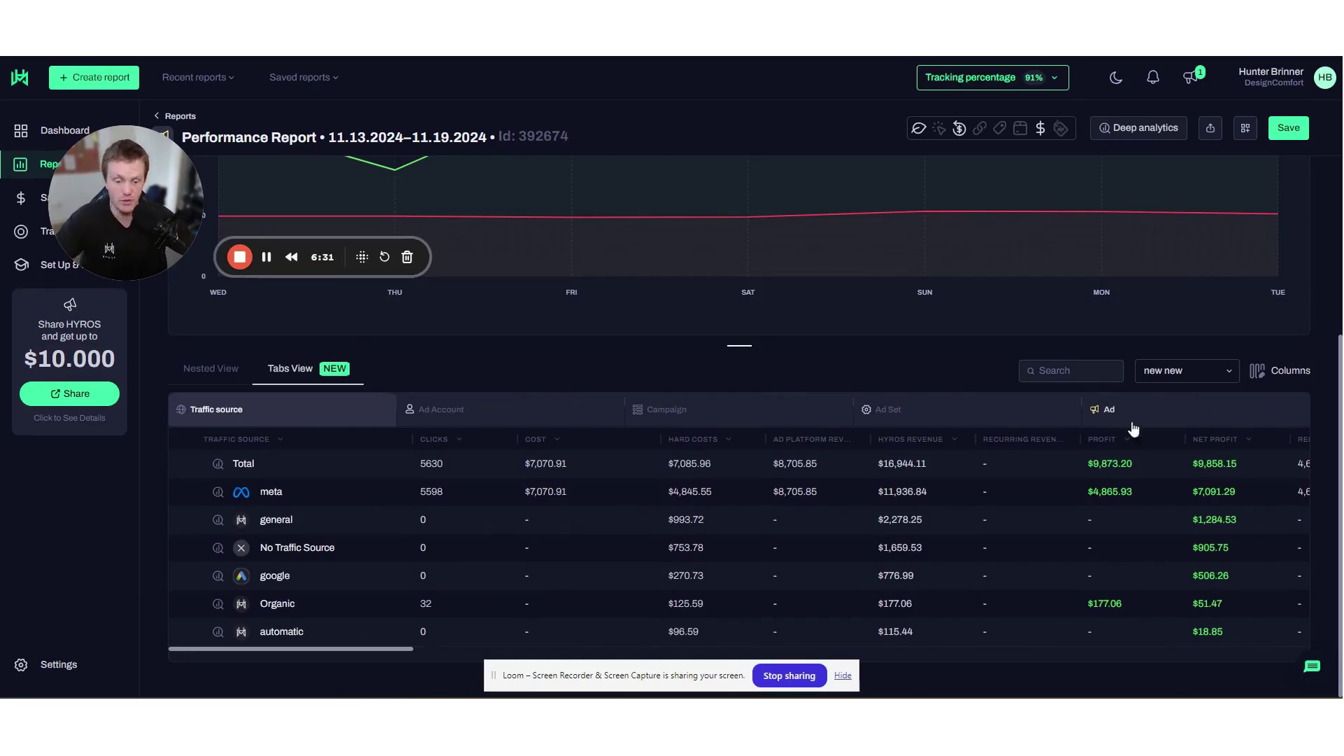
Replace the report title's date range with 'Black Friday Special'
scroll(1216, 330, up, 3)
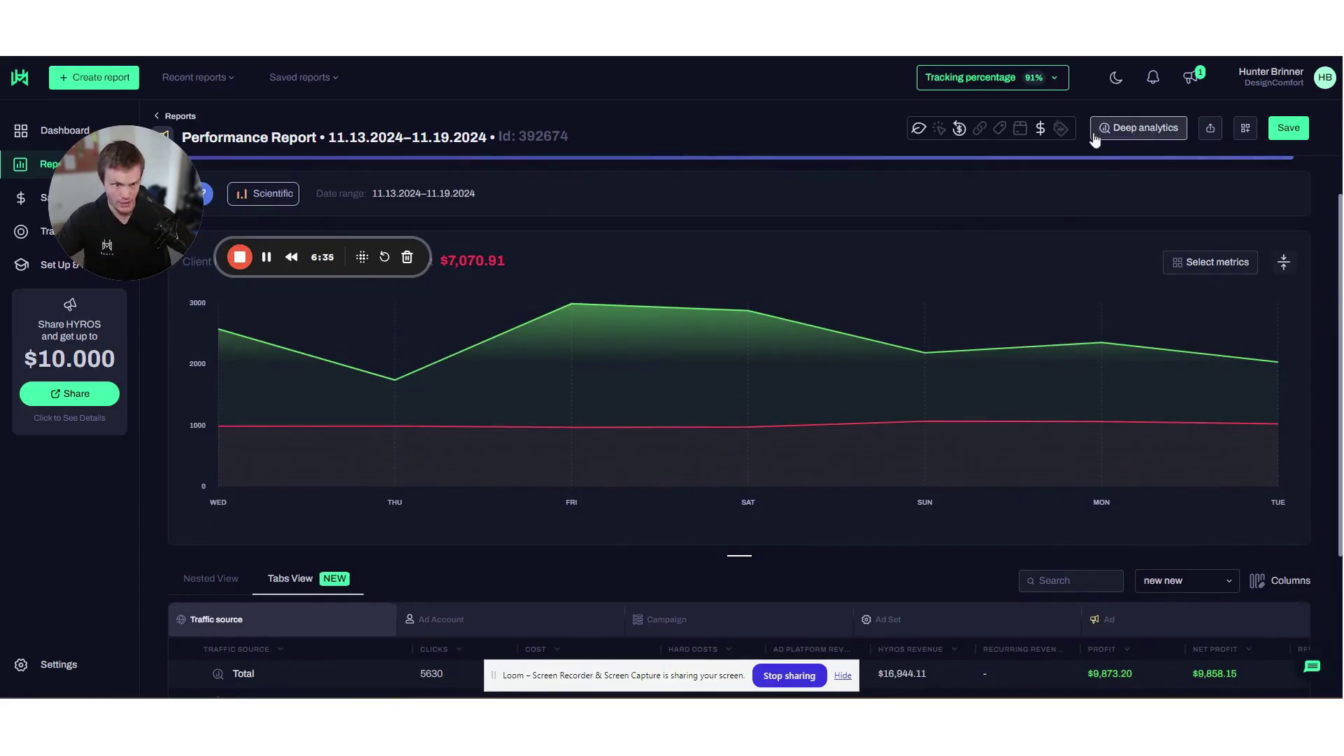
click(1150, 133)
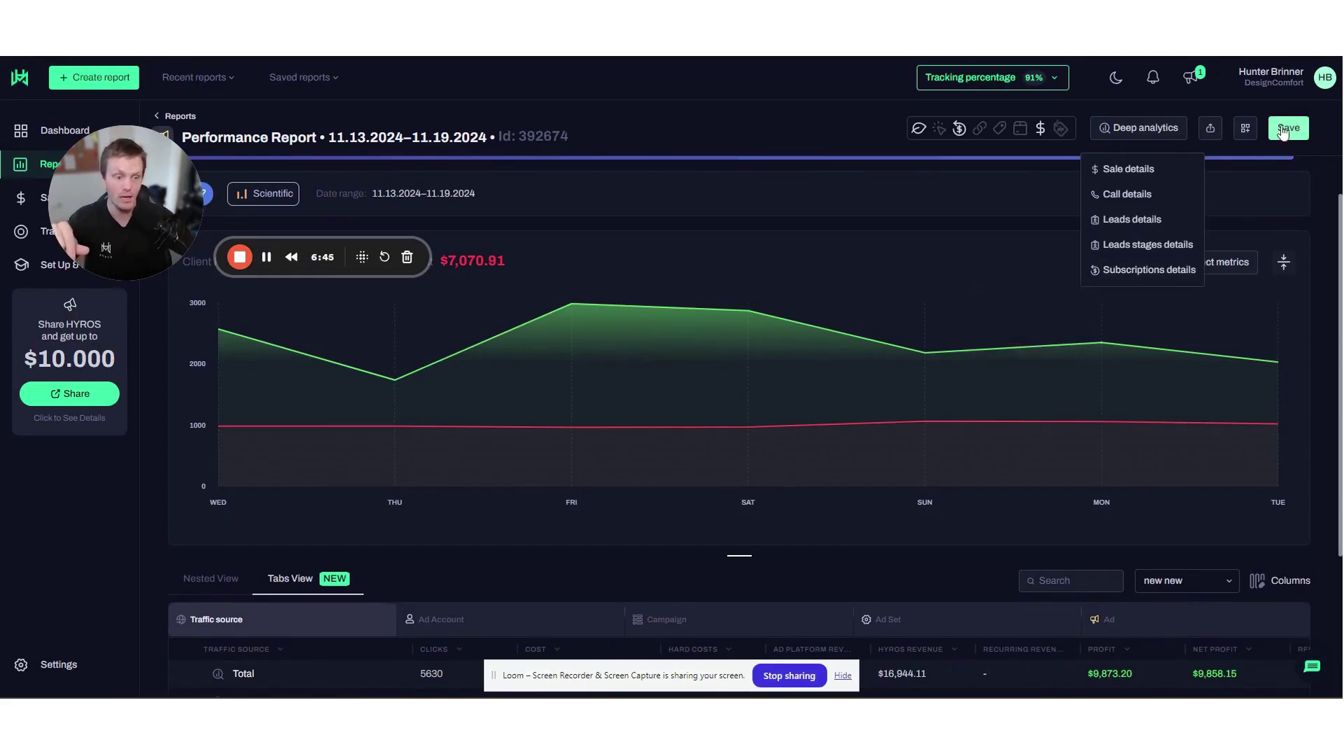
click(406, 137)
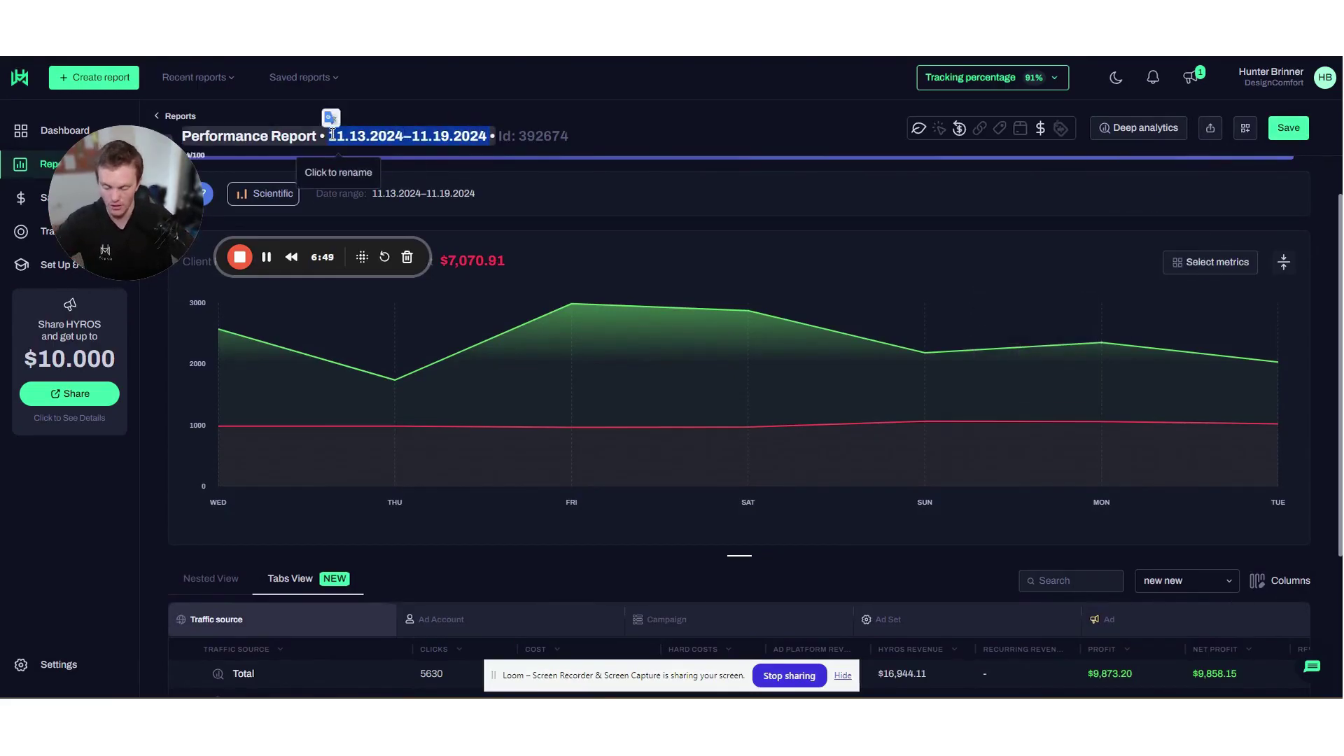
key(BackSpace)
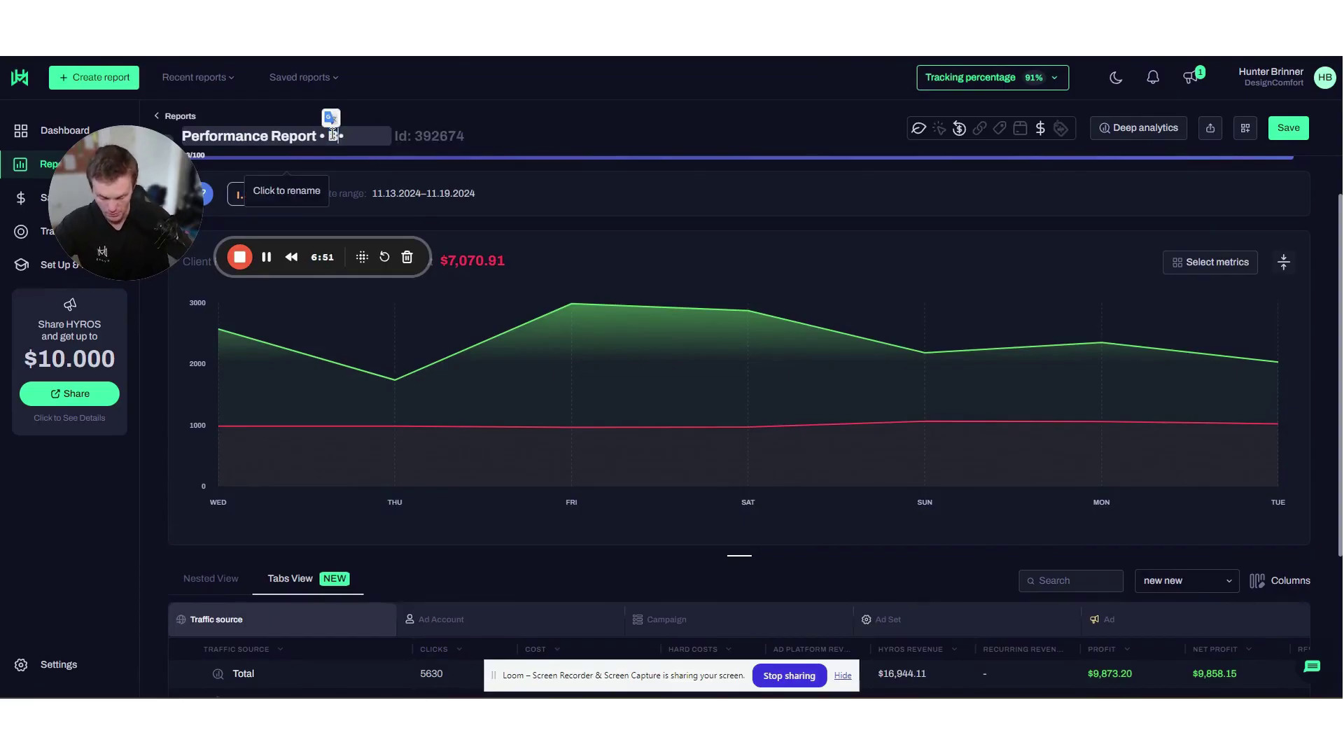
text(Black Fri)
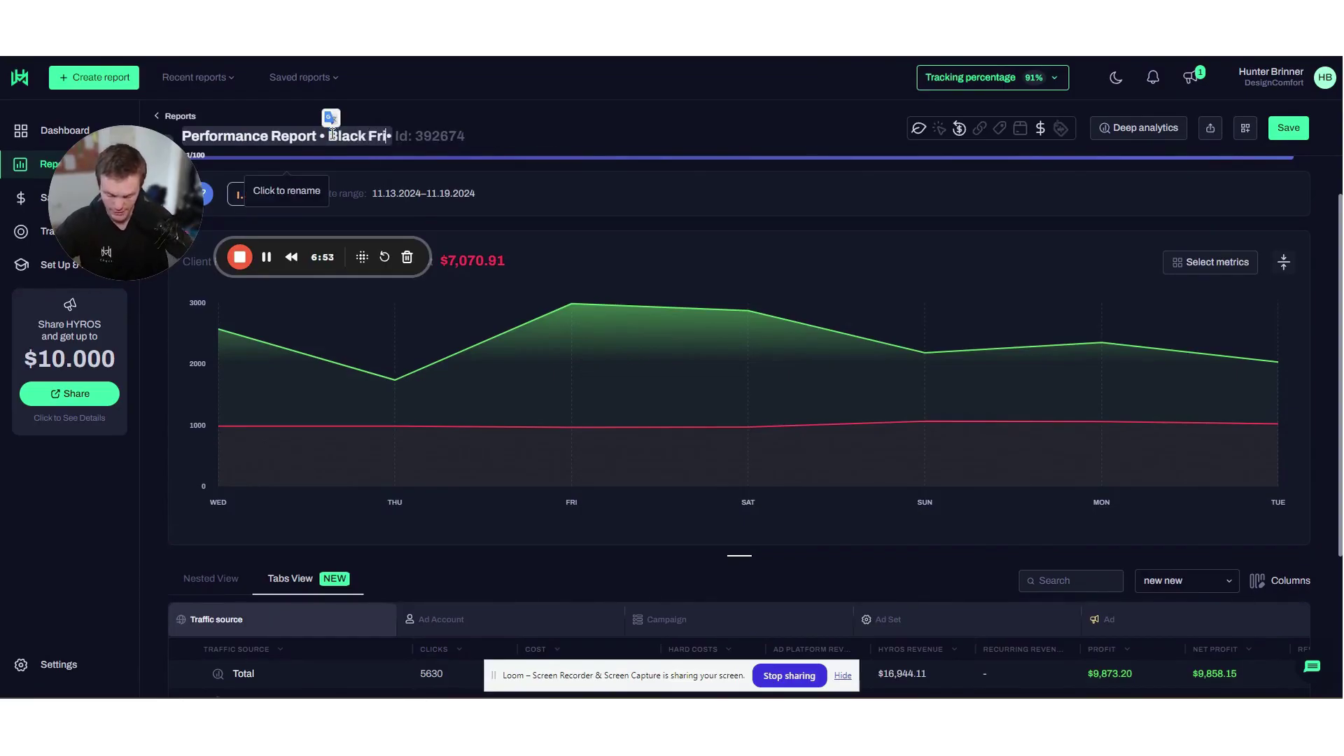
text(day Special)
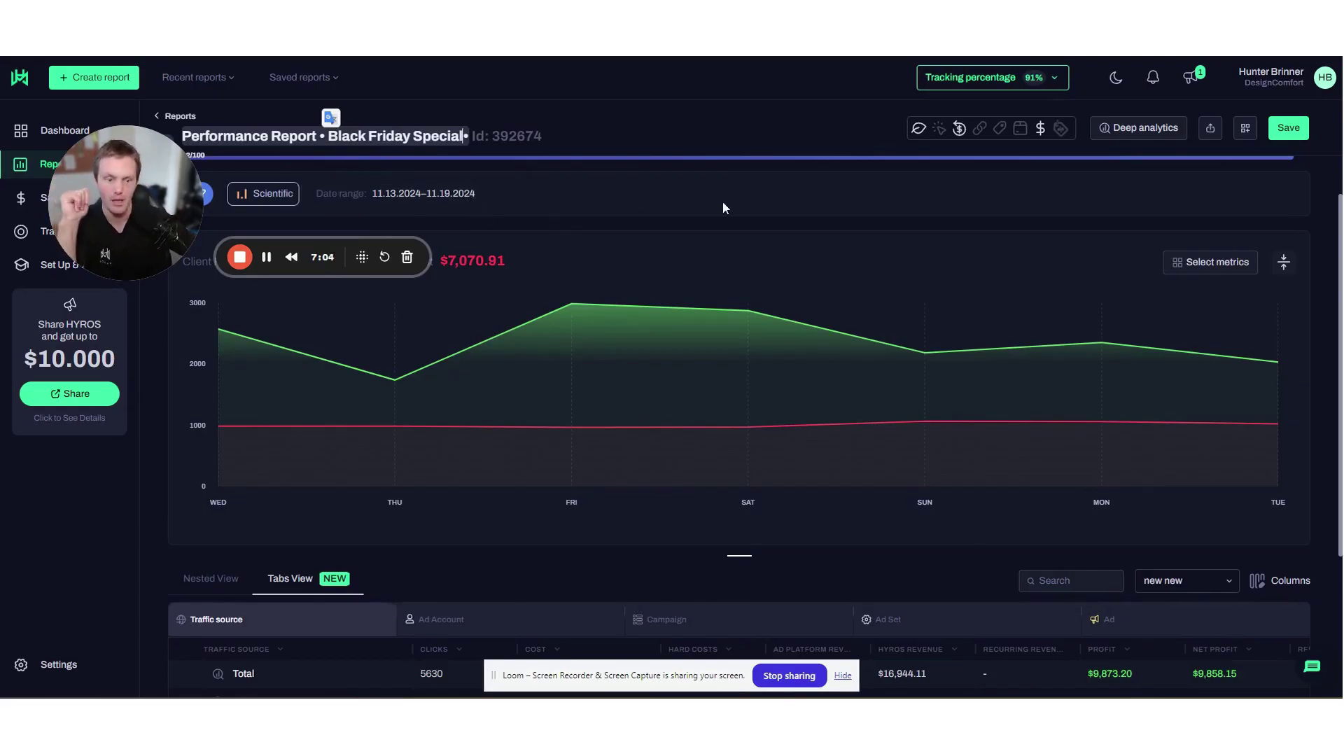
Load the saved 06.05.2024–09.04.2024 Performance Report and expand its Report settings panel
click(301, 77)
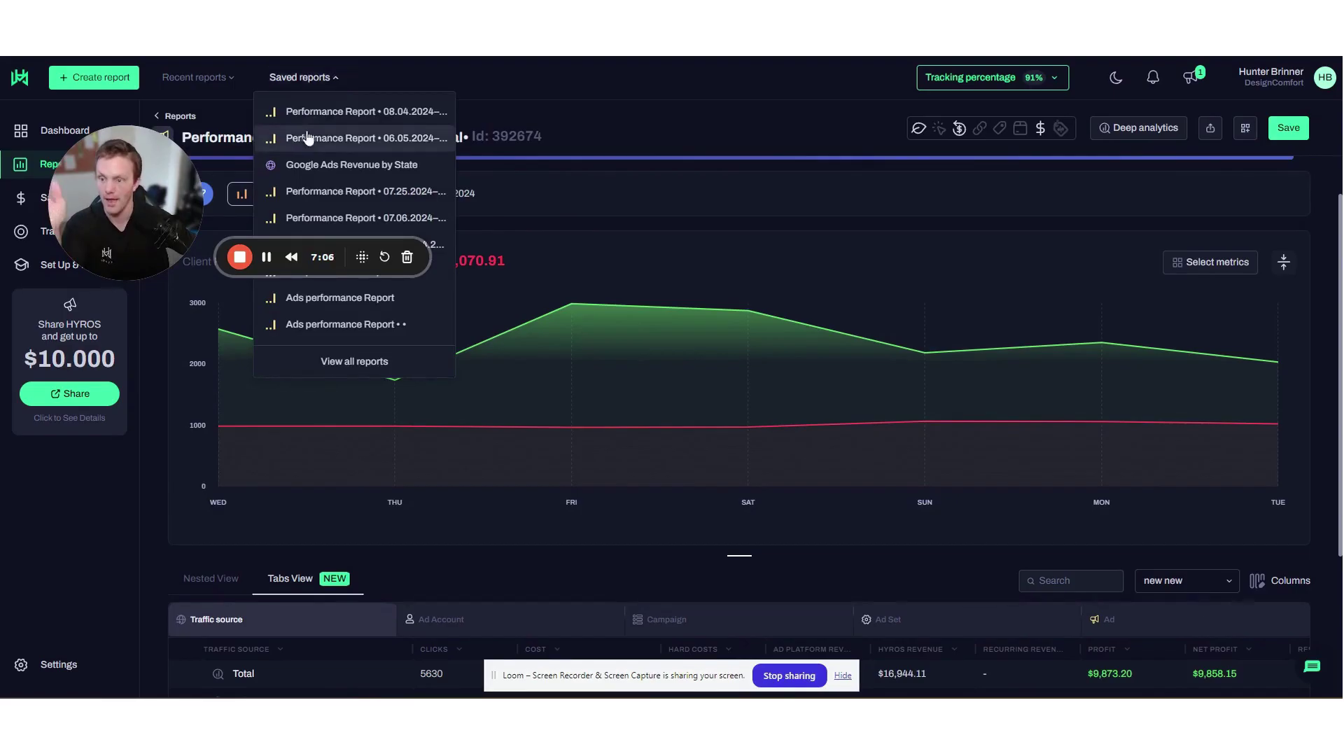
drag(126, 203, 360, 501)
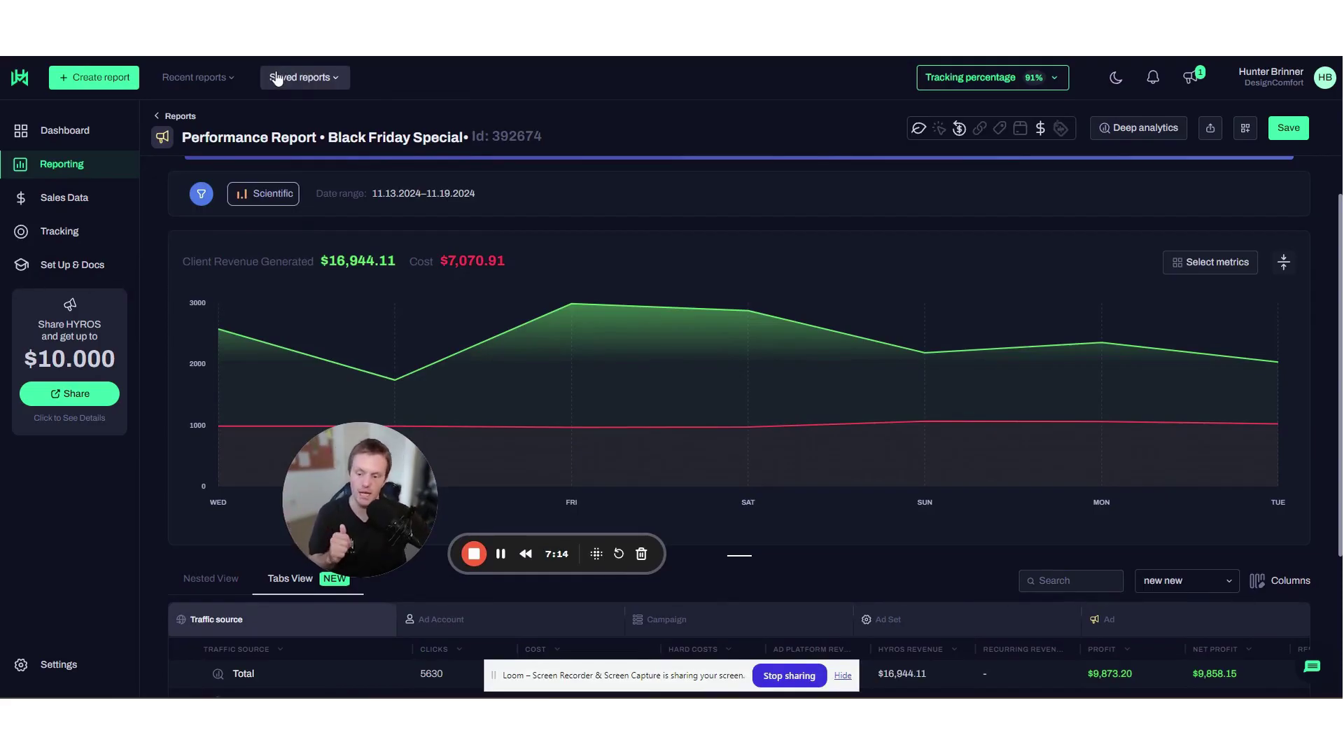
click(301, 78)
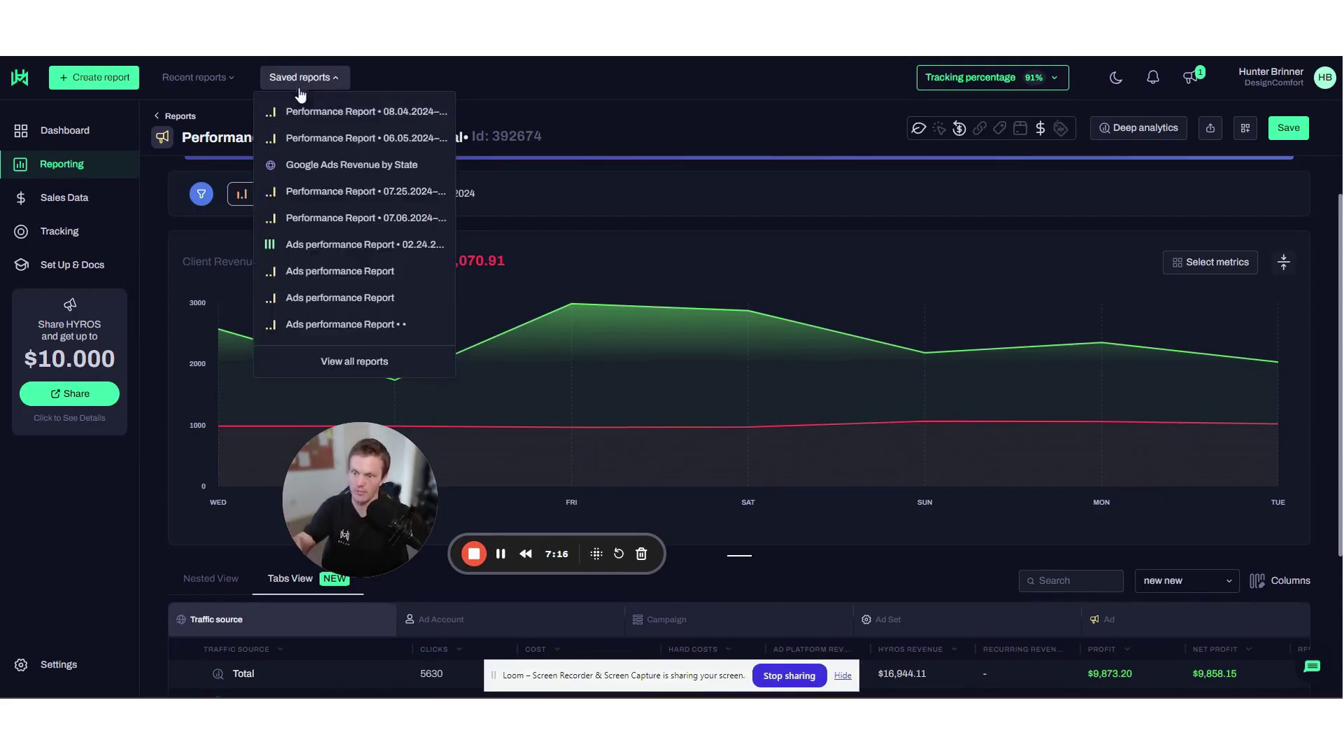
click(348, 140)
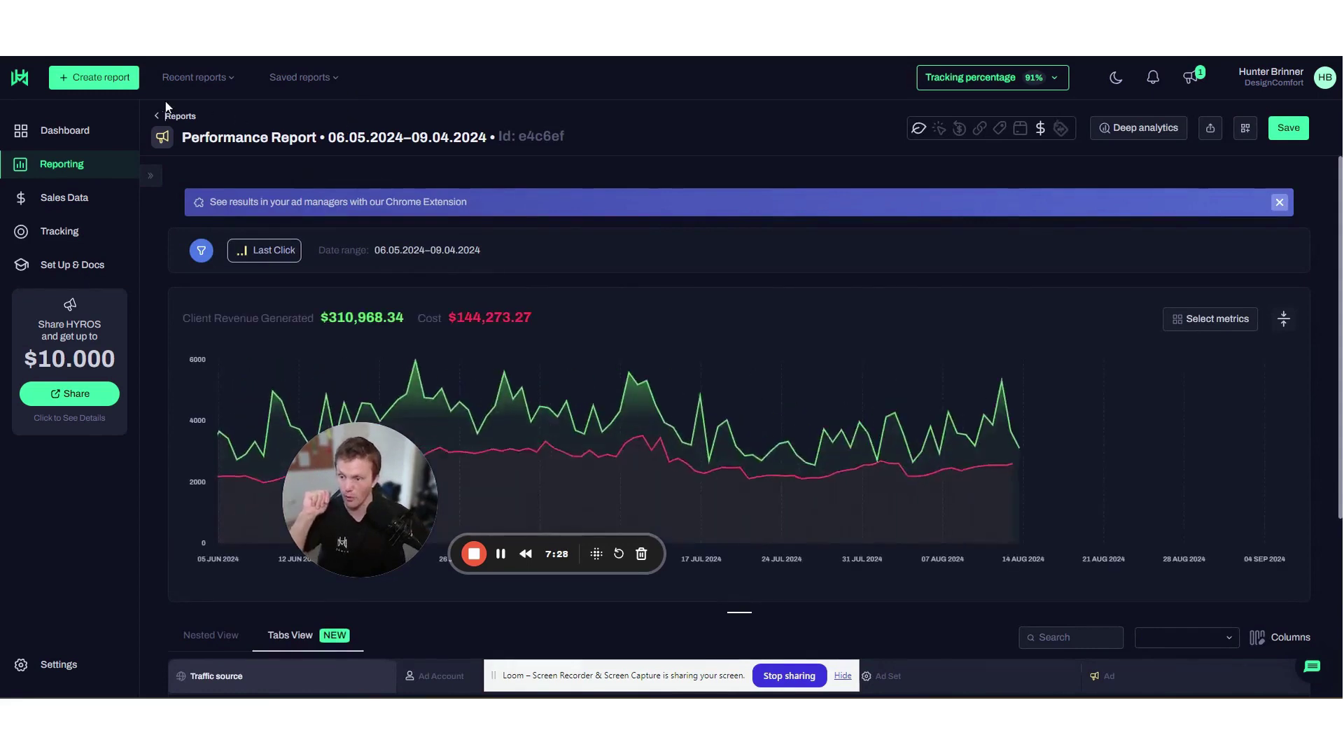
click(150, 177)
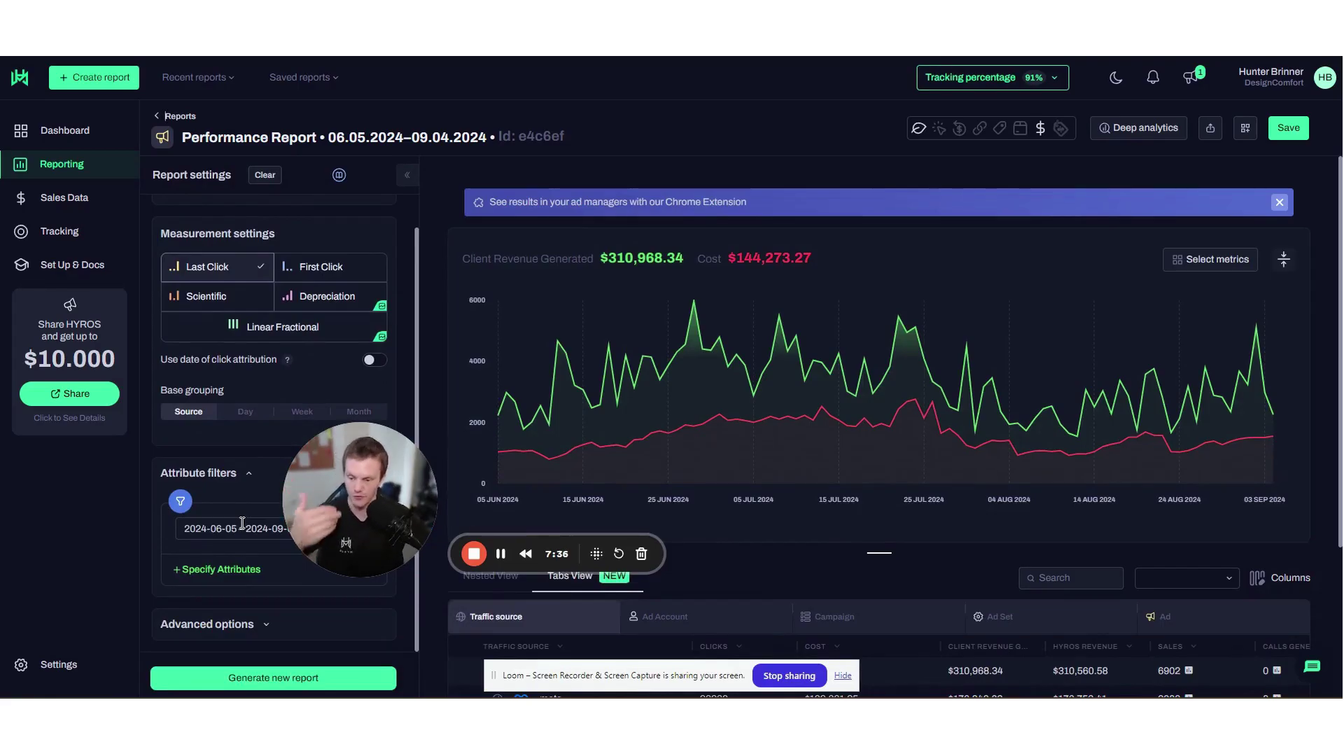
Go to the Sales Data page and focus its sales search field
click(83, 204)
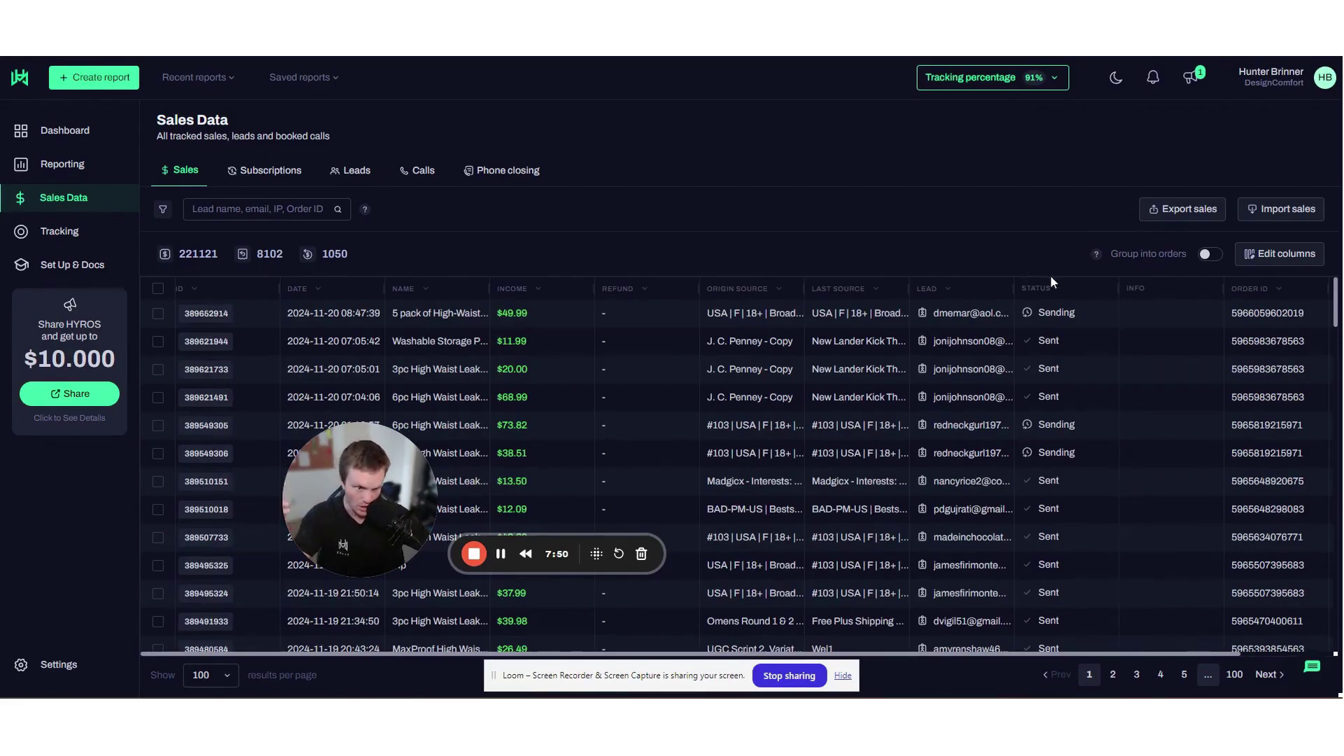
scroll(981, 303, down, 2)
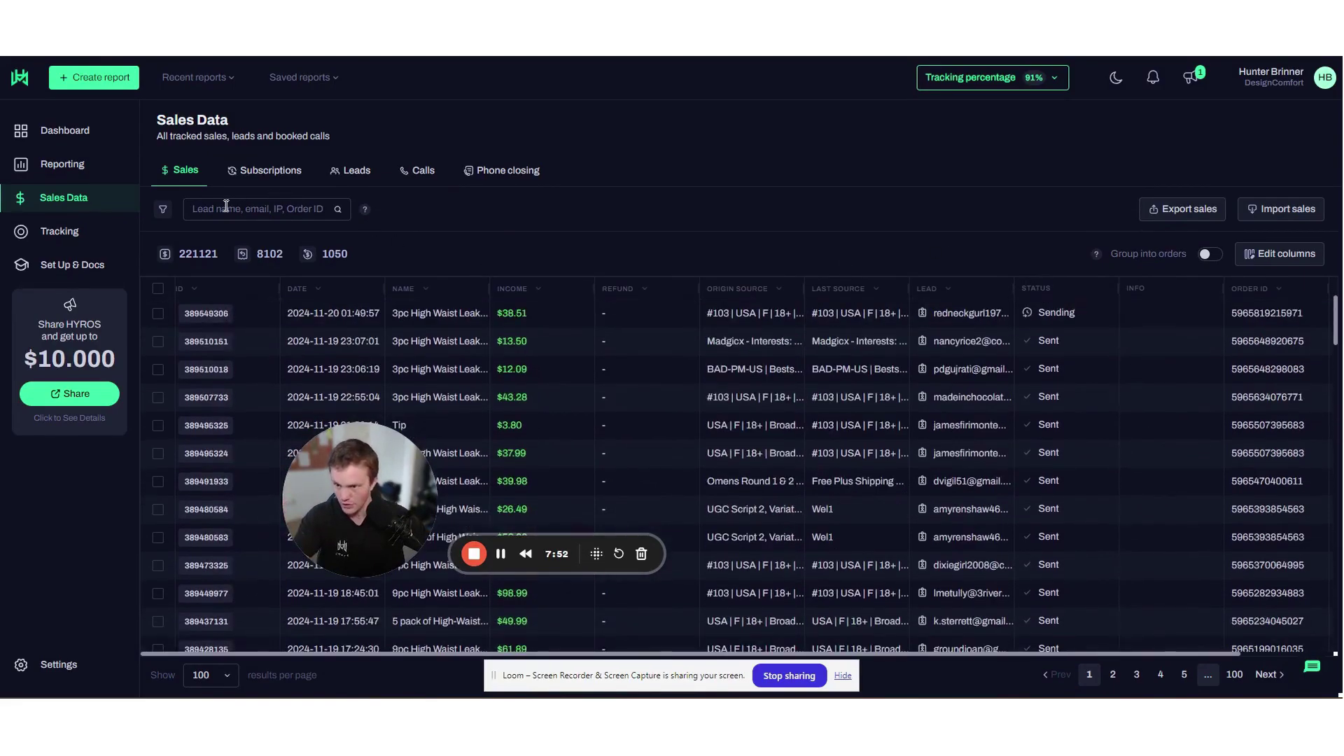
click(226, 207)
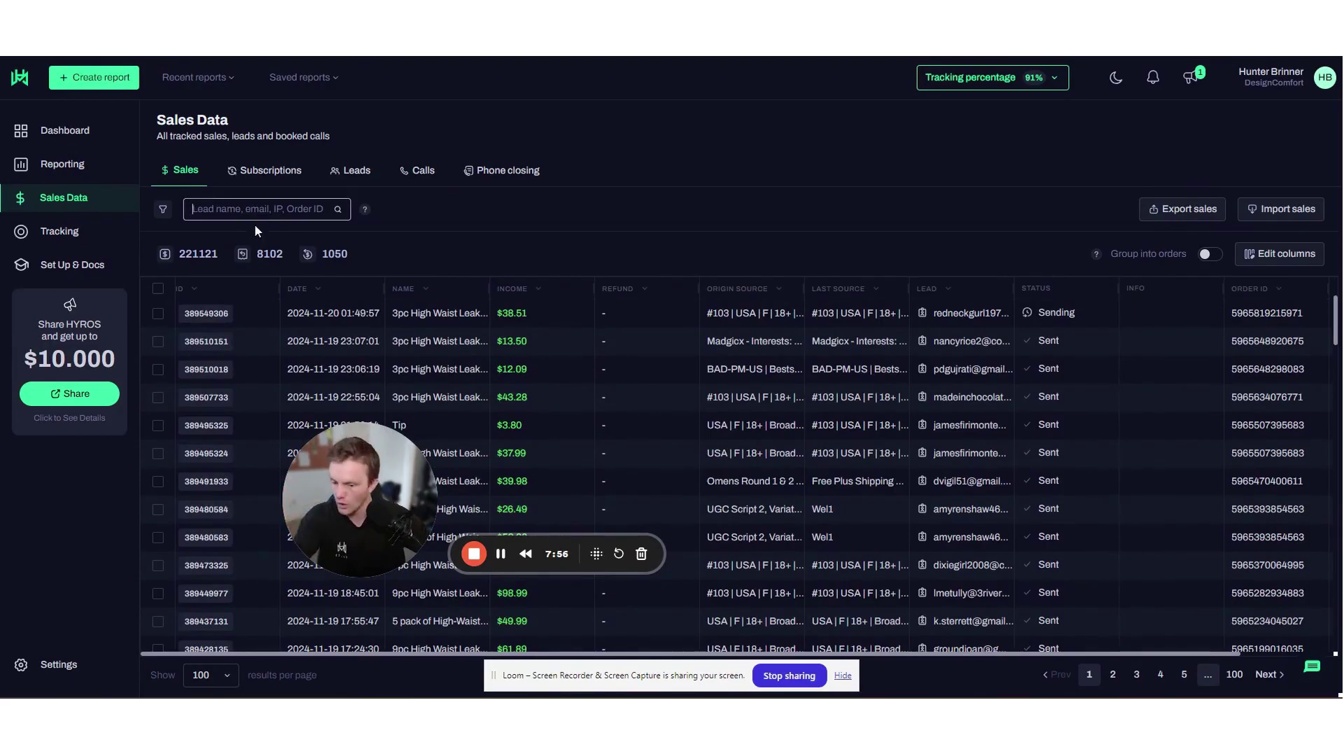
Inspect the top sale's lead details and click history, then close them
click(948, 321)
scroll(858, 603, down, 1)
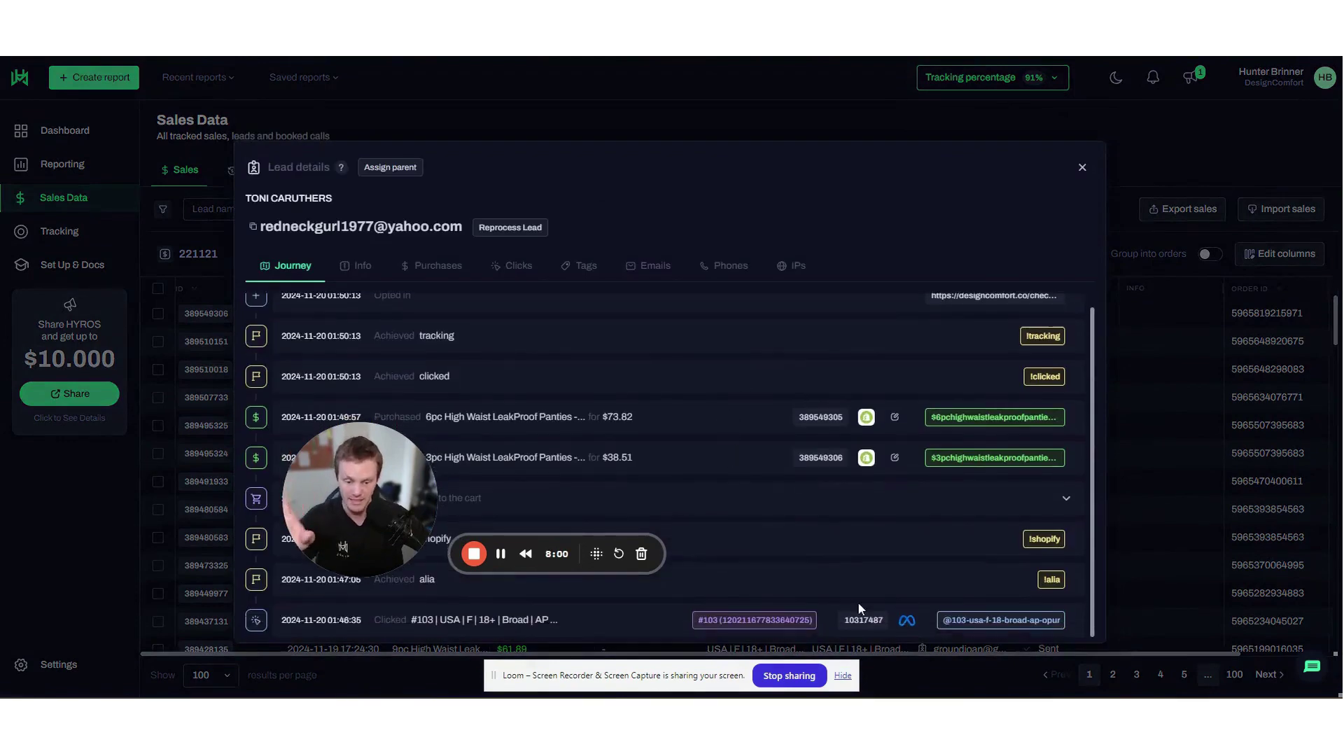
click(517, 269)
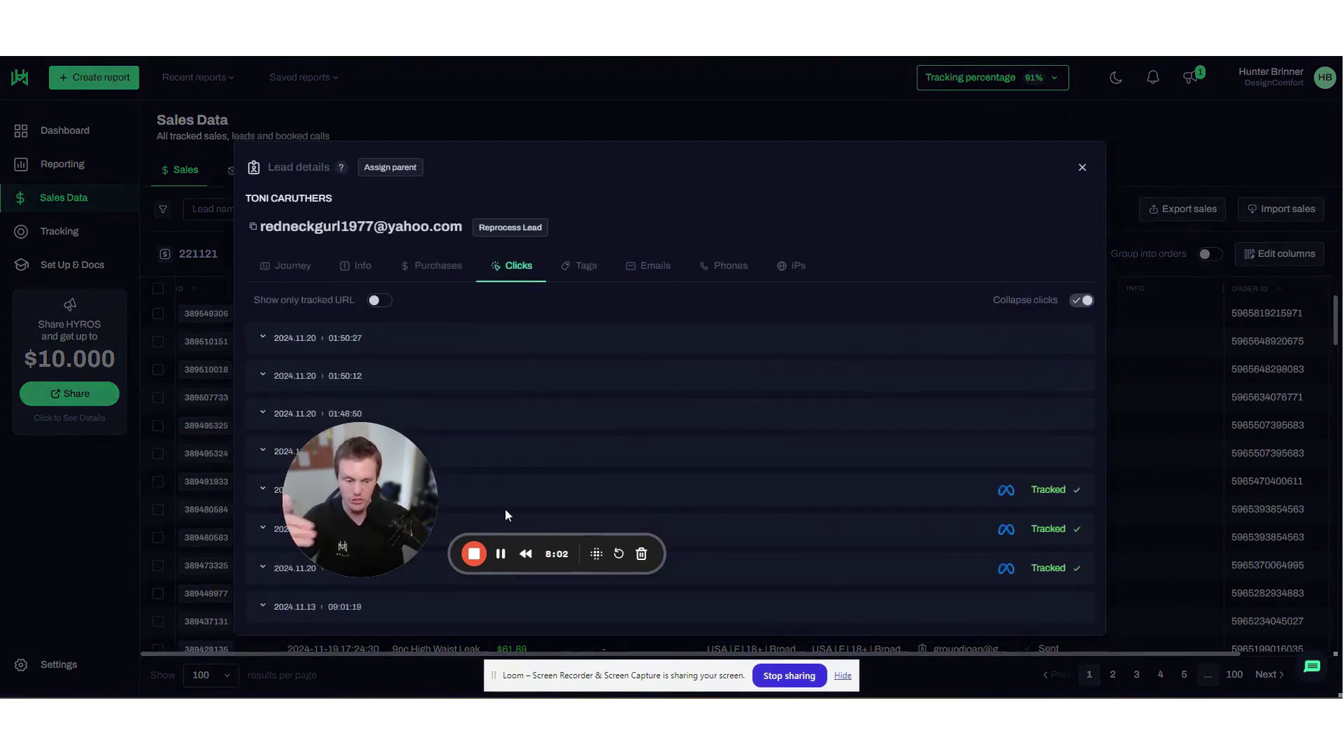
click(155, 457)
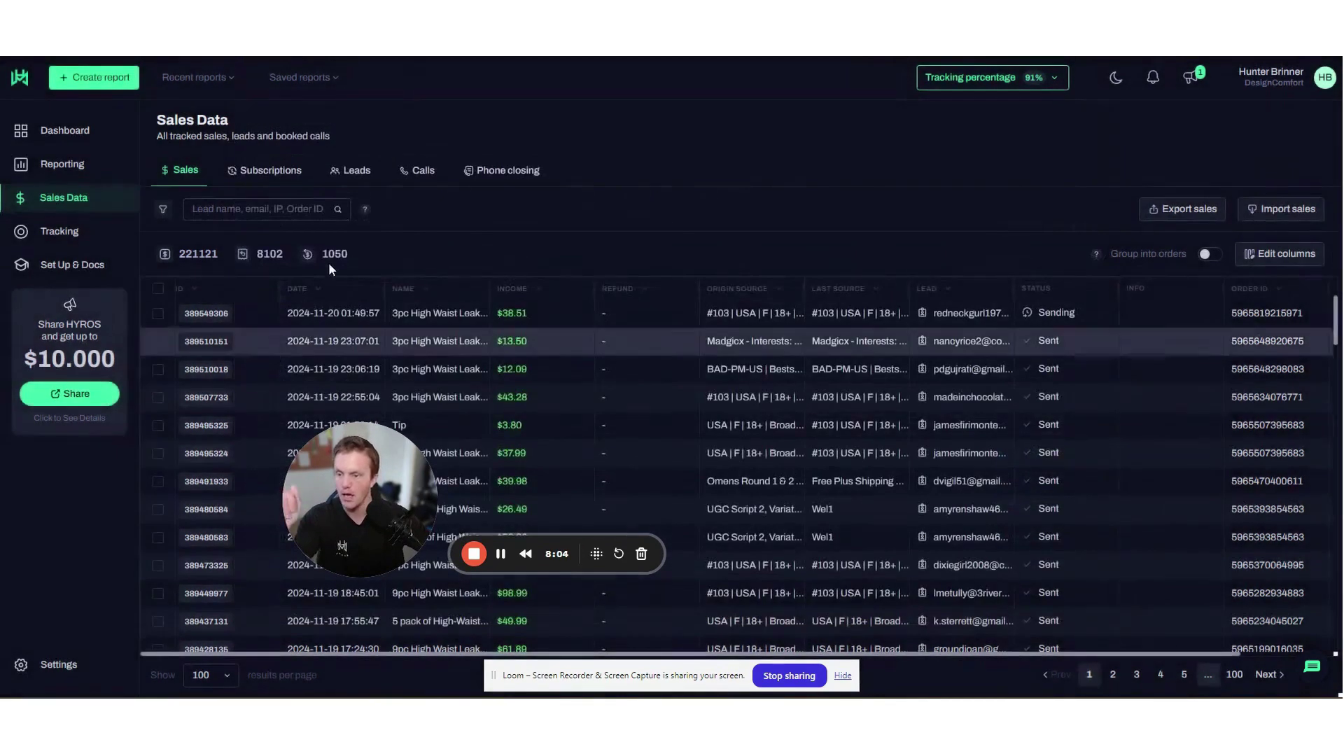
View the Leads list and help chat, then open the Set Up & Docs documentation guides
click(360, 171)
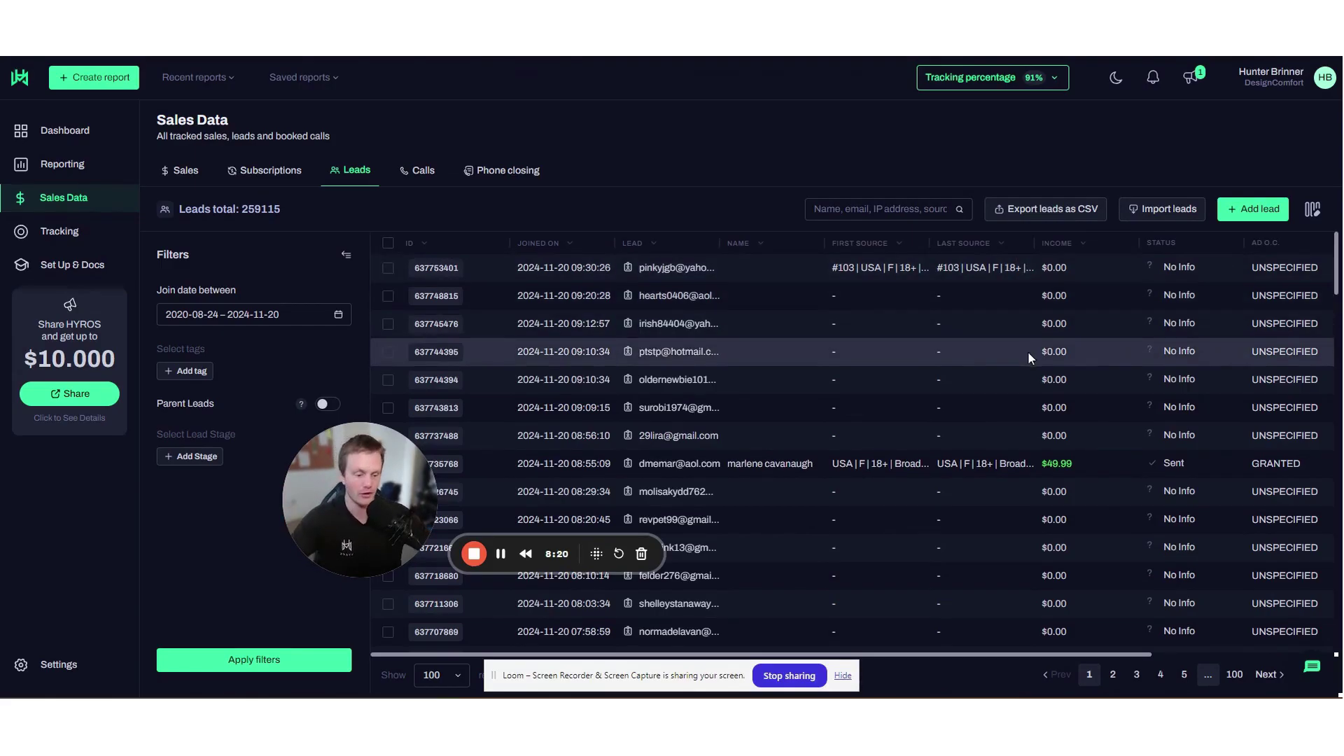
click(1314, 670)
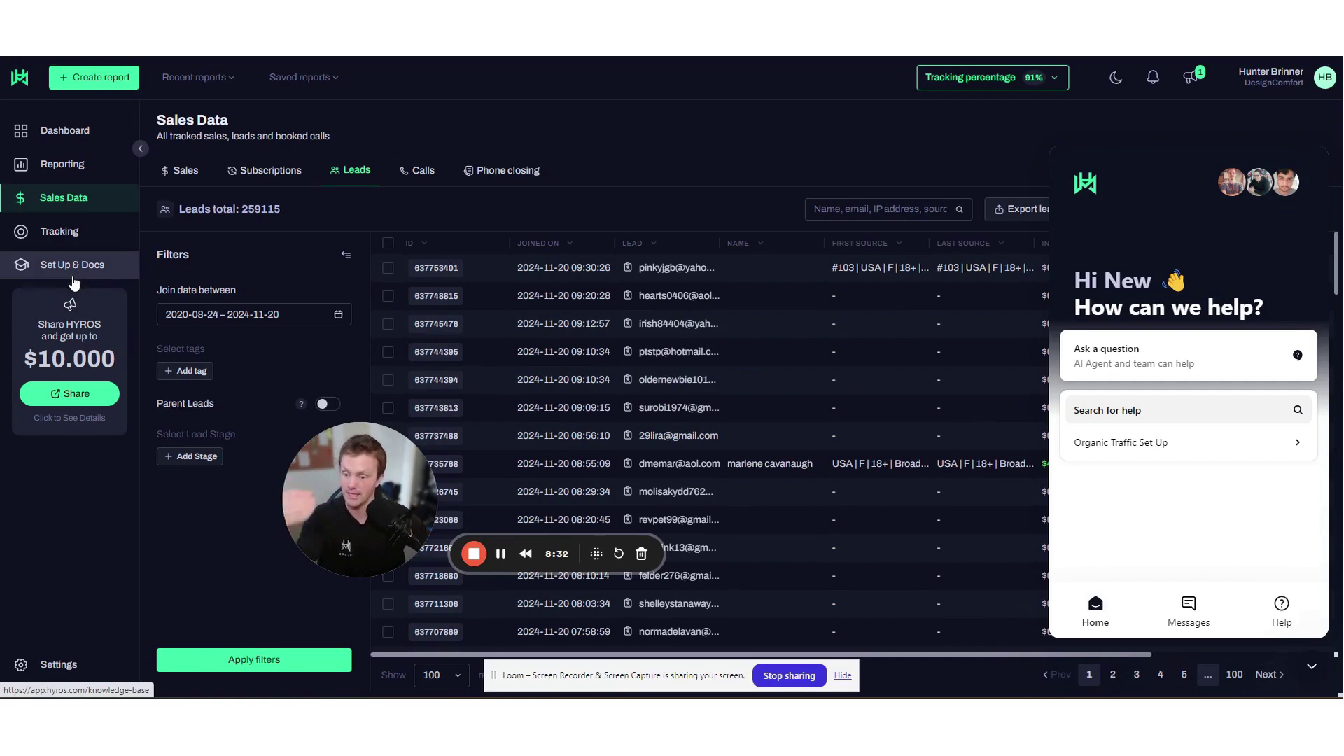
click(73, 266)
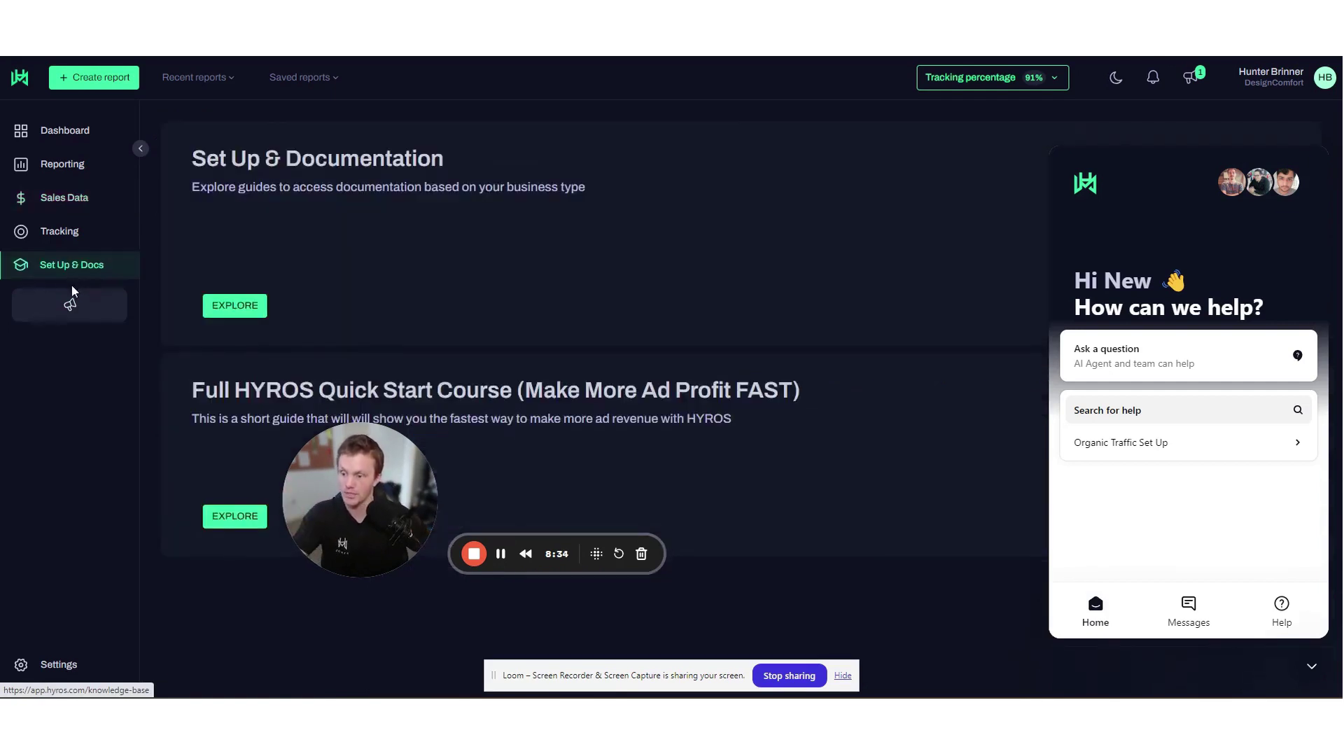
click(233, 310)
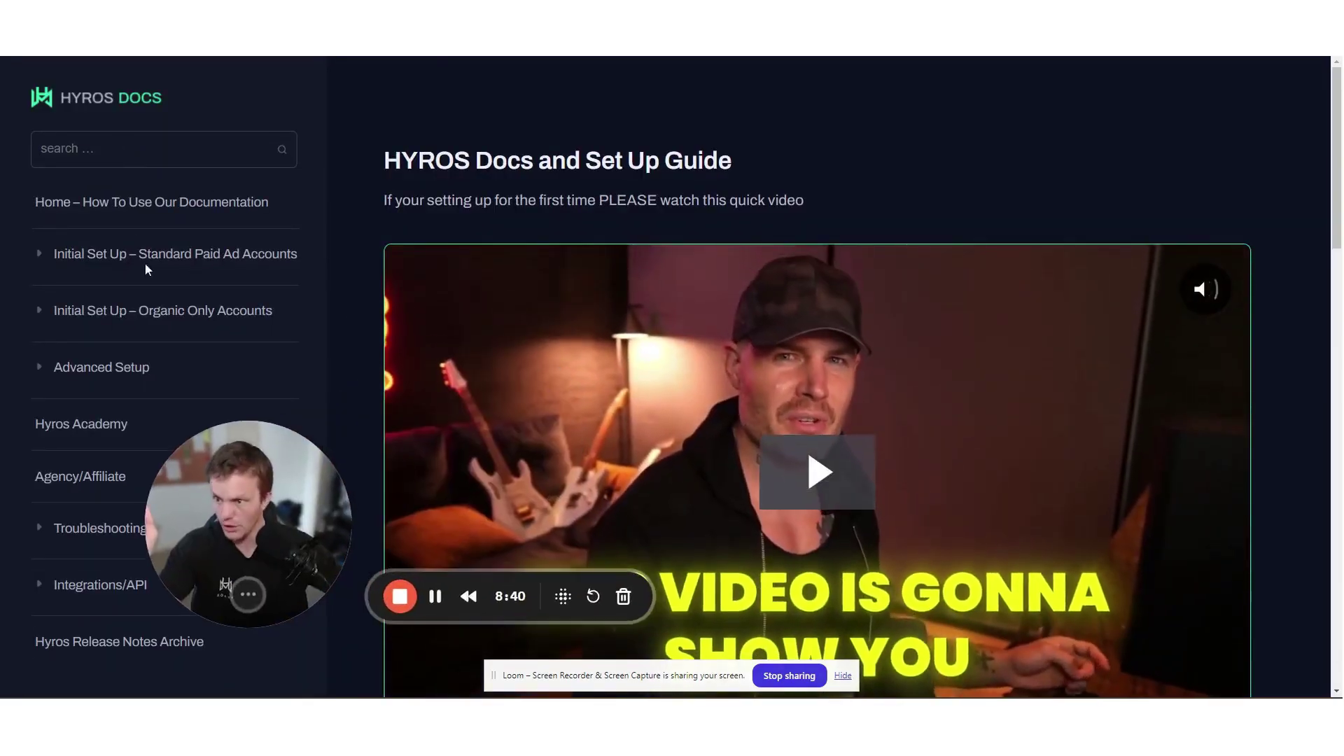
Search the docs for 'chrome' and read the Chrome Extension article's For Facebook section
click(105, 149)
text(chrome)
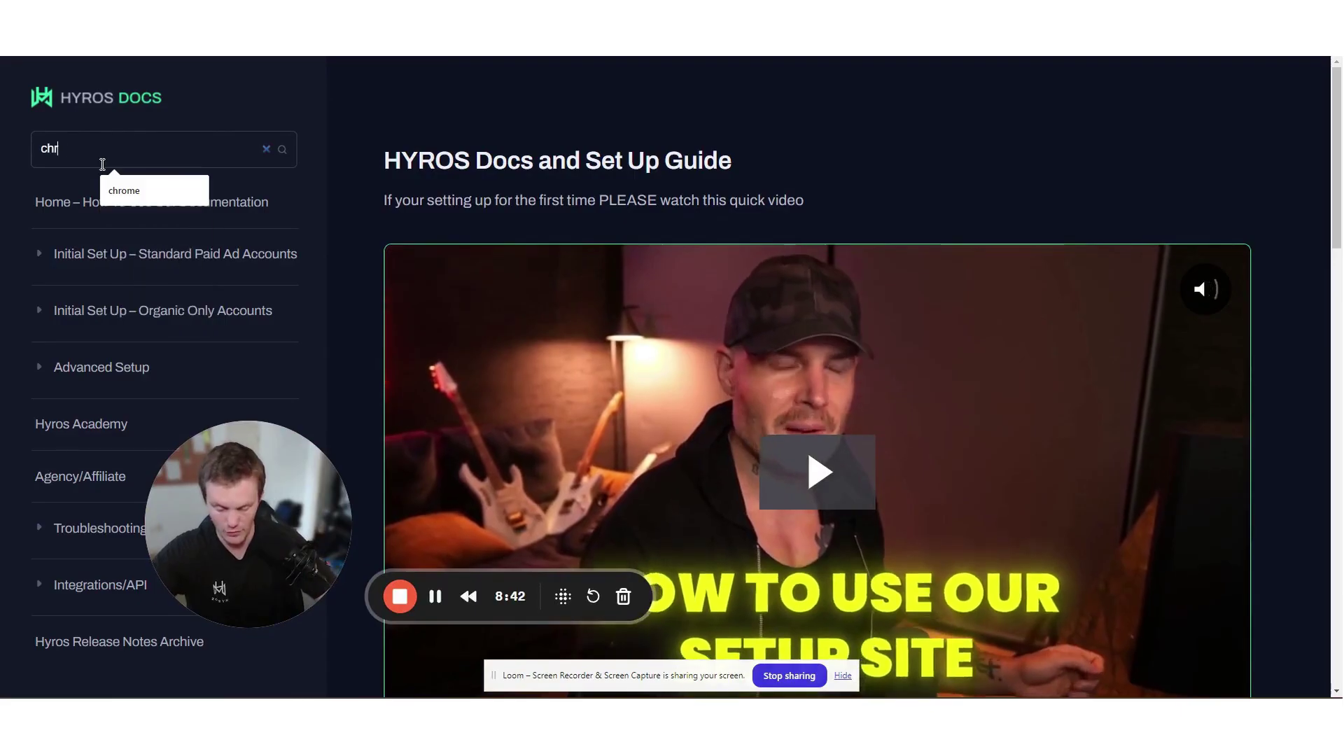
key(Return)
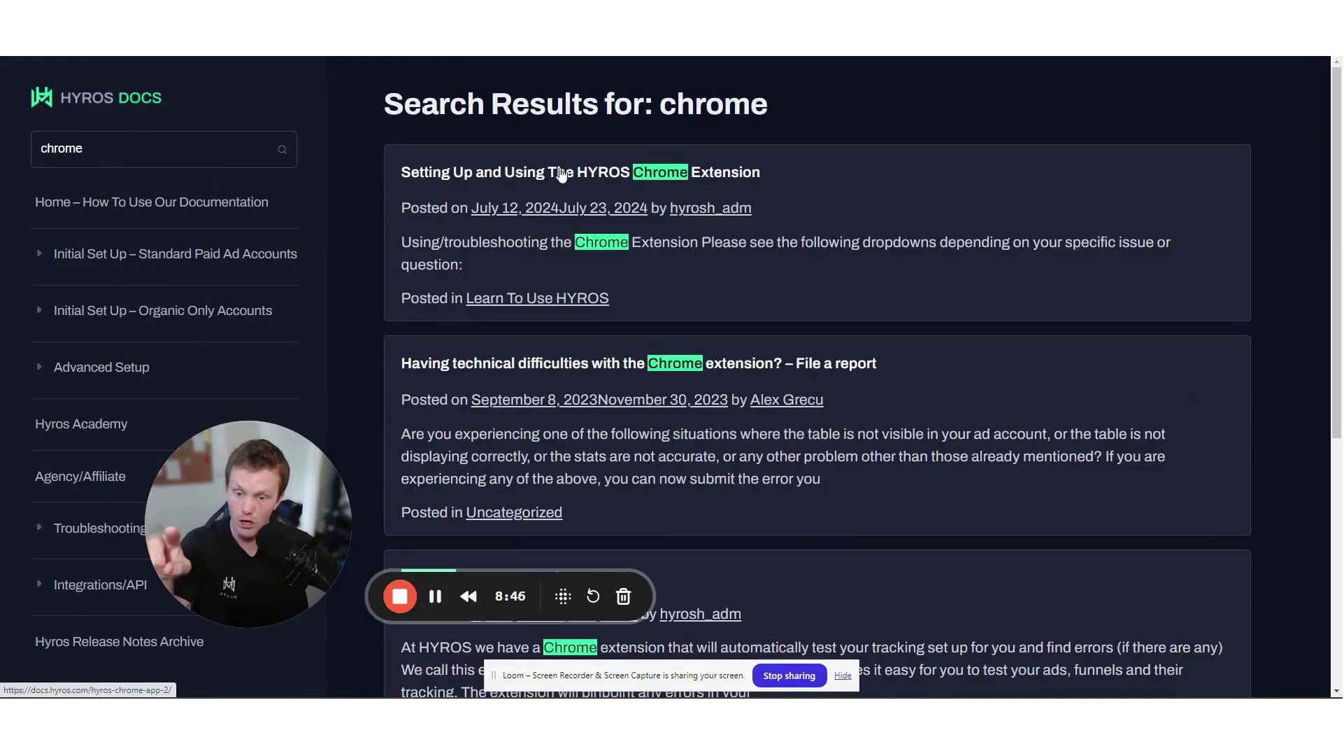
click(564, 176)
scroll(480, 504, down, 6)
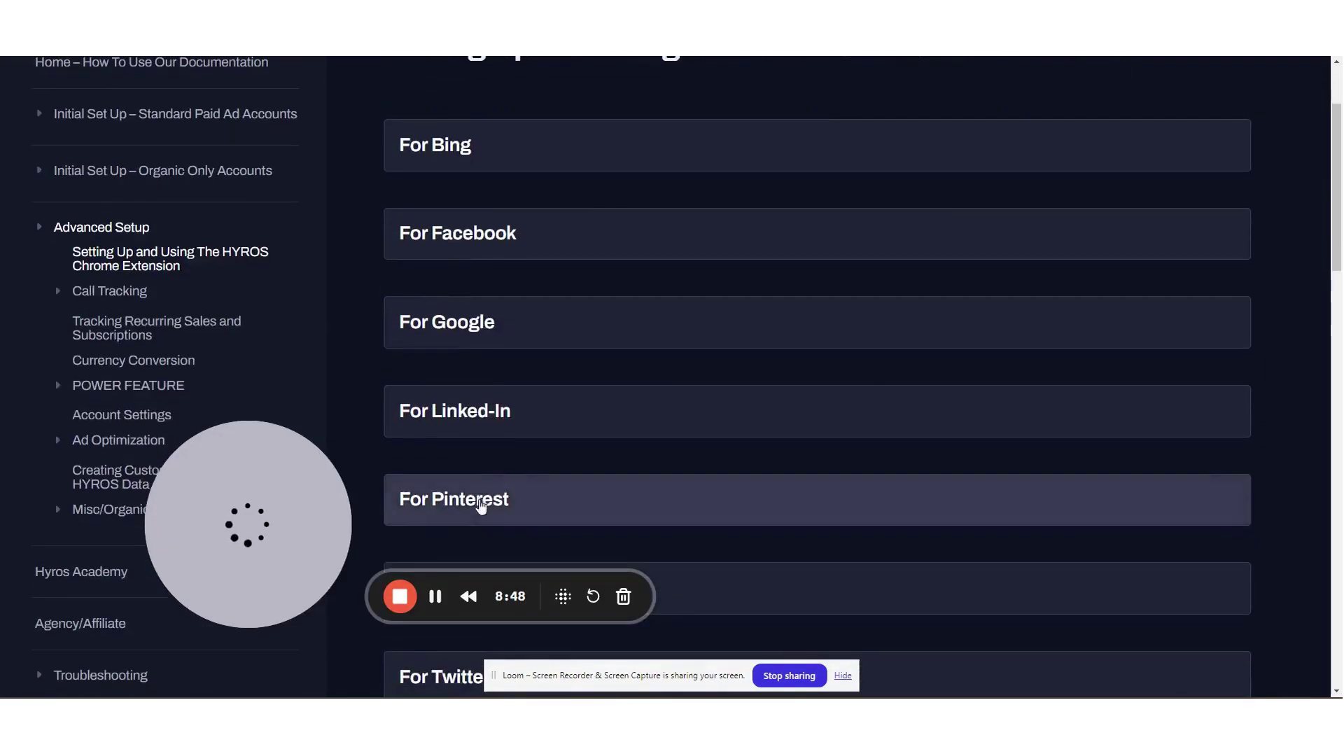
scroll(520, 300, up, 4)
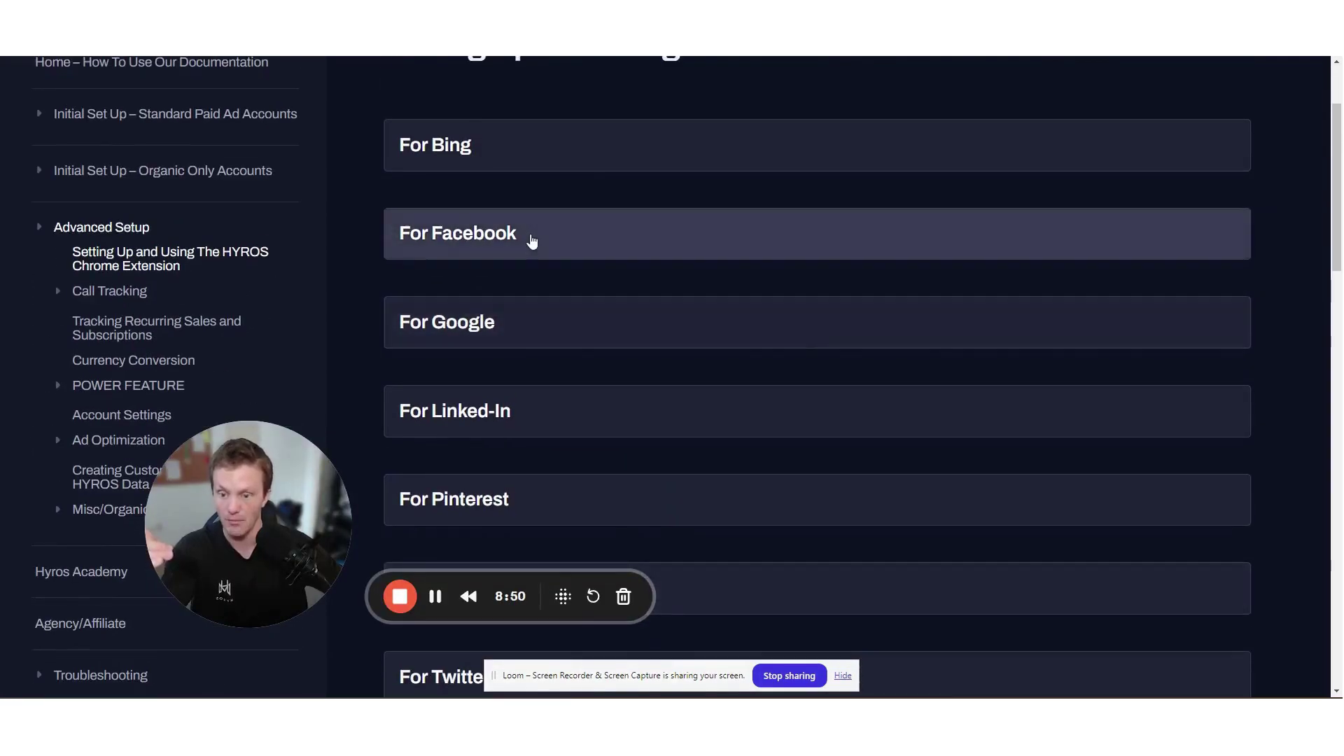
click(529, 240)
scroll(724, 355, down, 4)
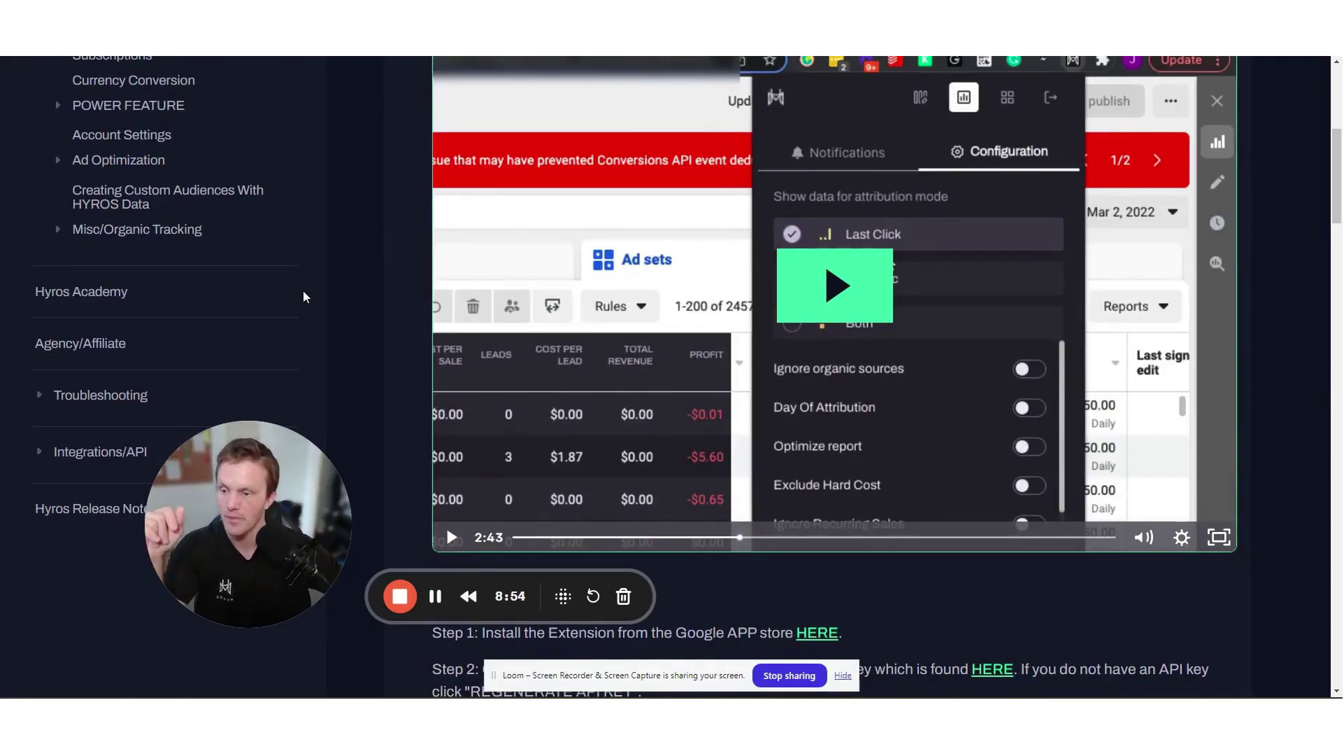
scroll(194, 240, up, 6)
Search the documentation for 'pixel'
click(123, 138)
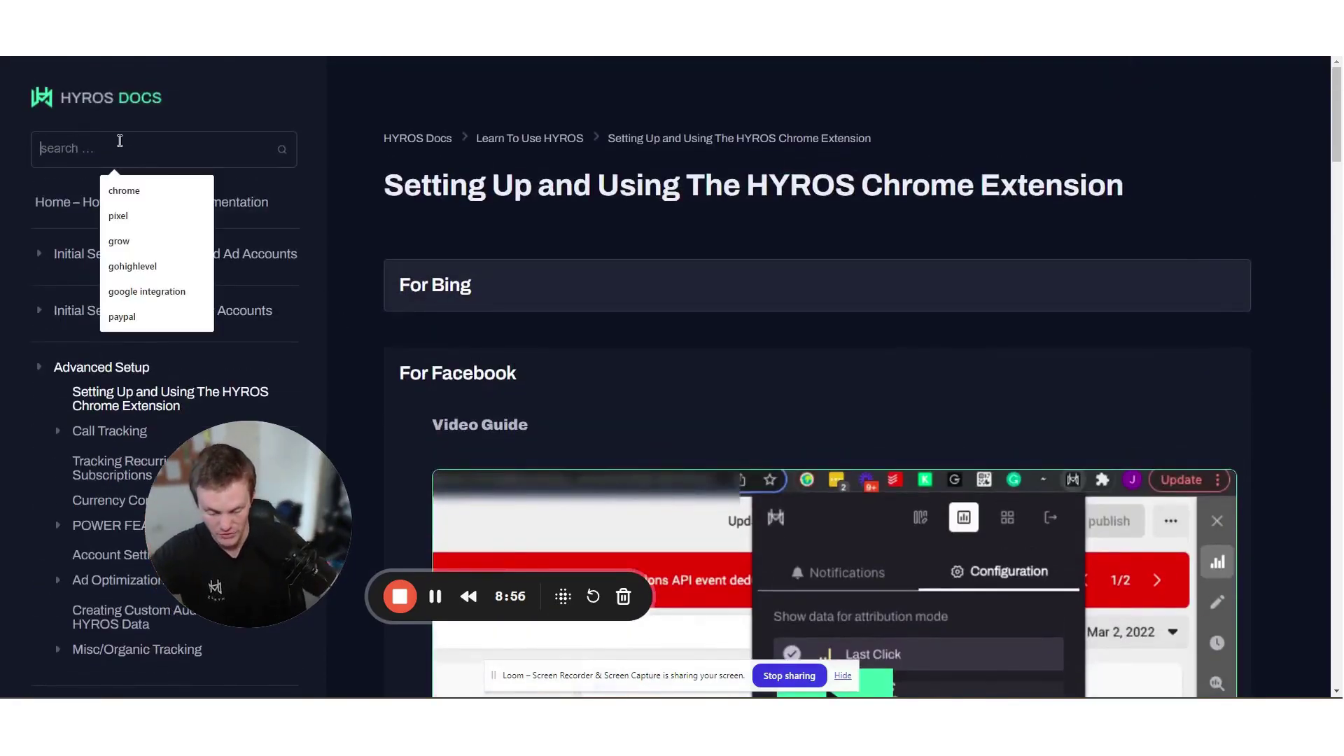
text(pixel)
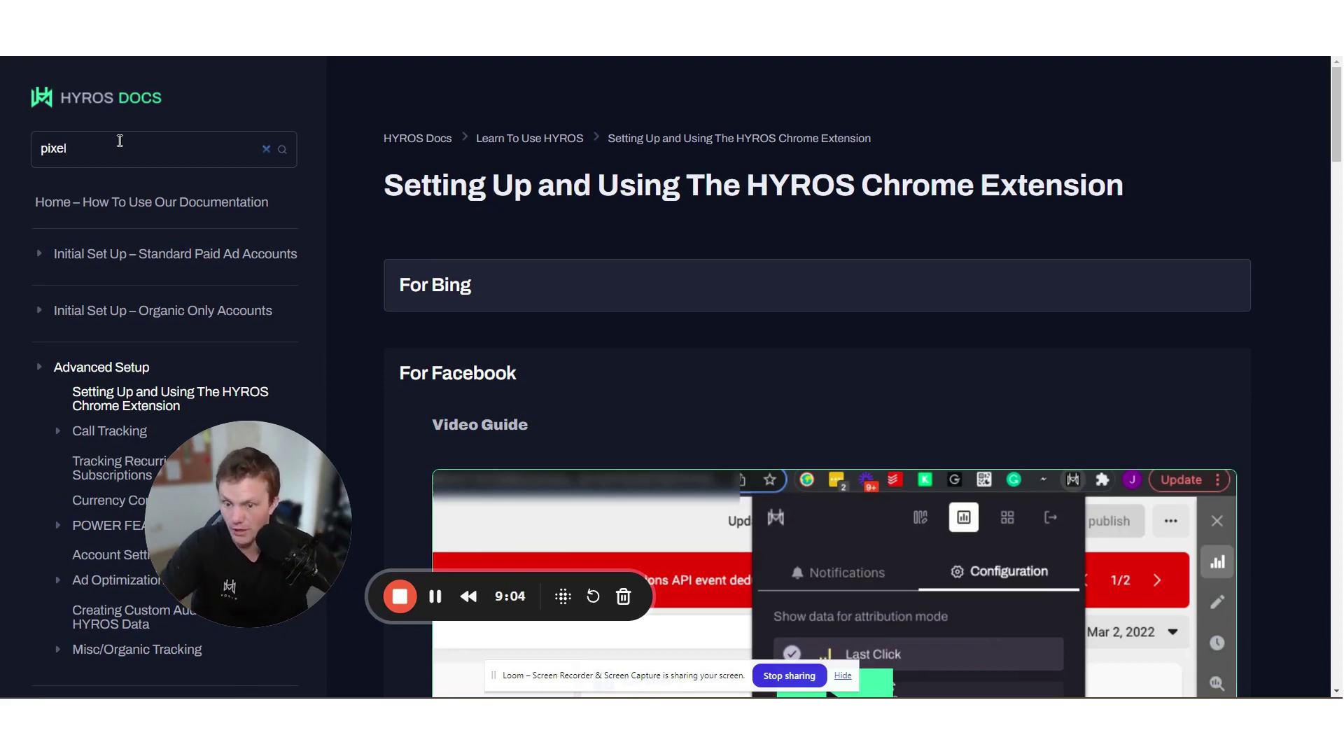
key(Return)
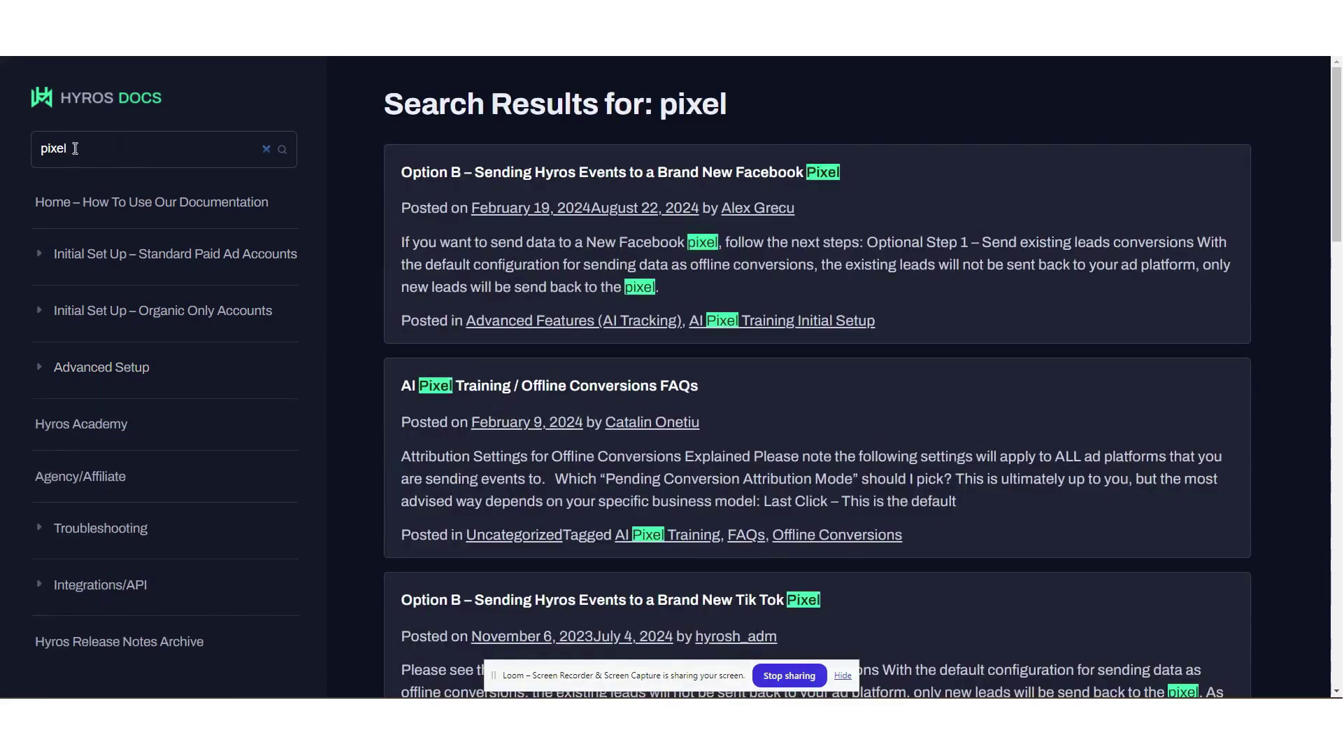